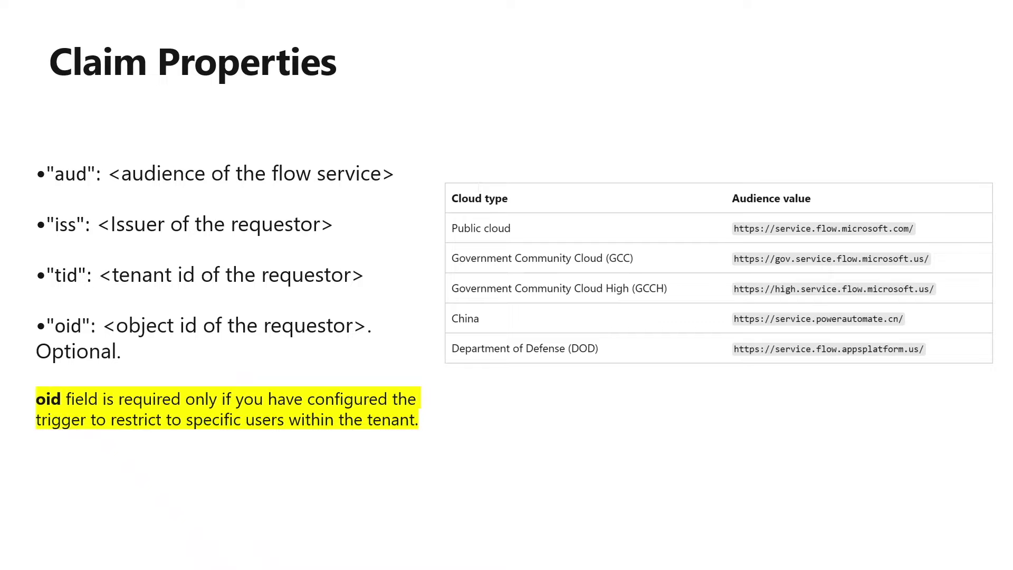
# Advance the slideshow from Claim Properties to the 'Anyone can trigger this flow' slide
pyautogui.press('Right')
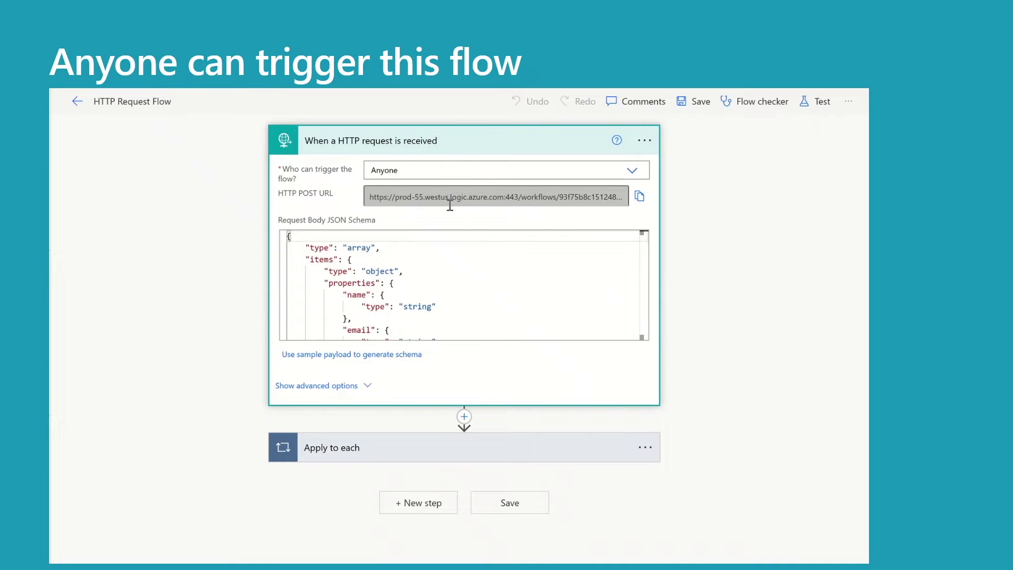
# Copy the anyone-can-trigger flow's HTTP POST URL from the trigger card and switch to Postman
pyautogui.doubleClick(530, 198)
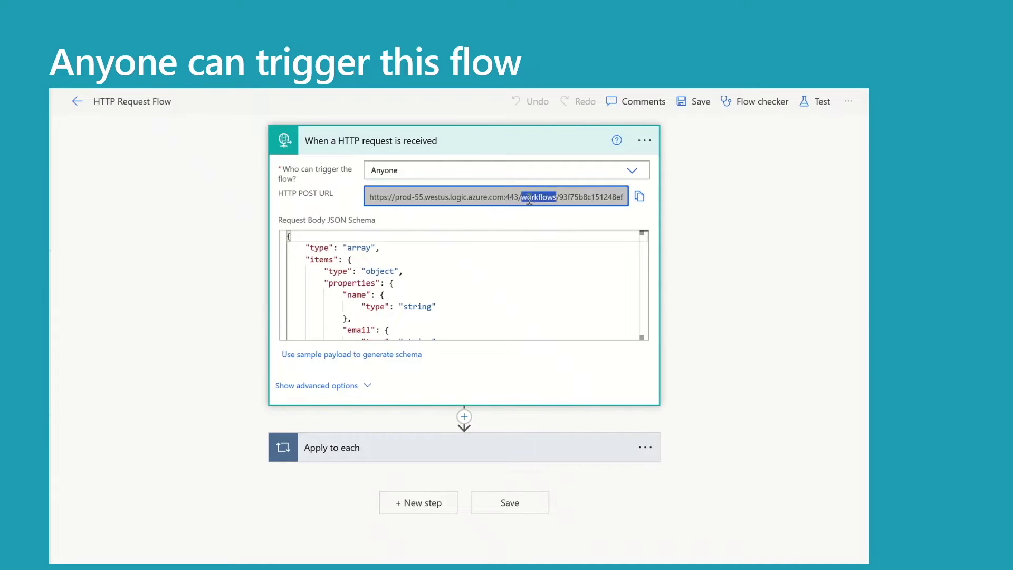
pyautogui.tripleClick(529, 198)
pyautogui.moveTo(564, 198); pyautogui.dragTo(640, 199)
pyautogui.click(618, 197)
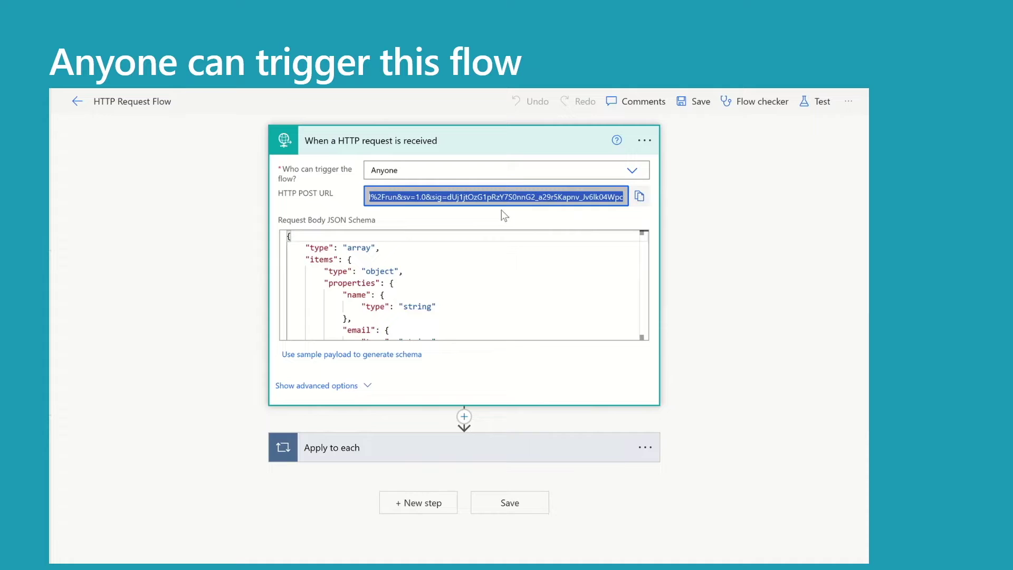
pyautogui.click(446, 197)
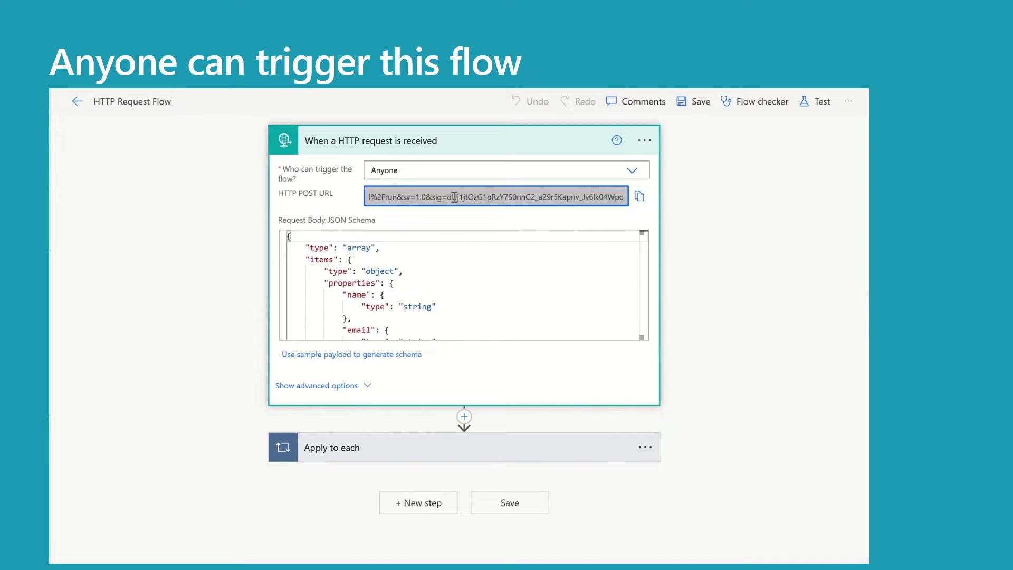
pyautogui.moveTo(453, 197); pyautogui.dragTo(585, 202)
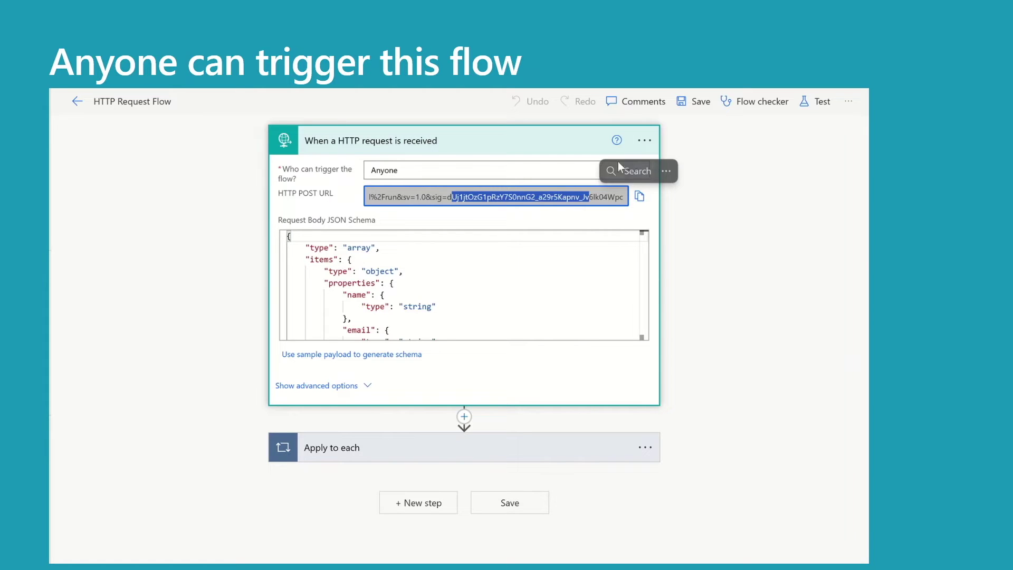
pyautogui.click(640, 197)
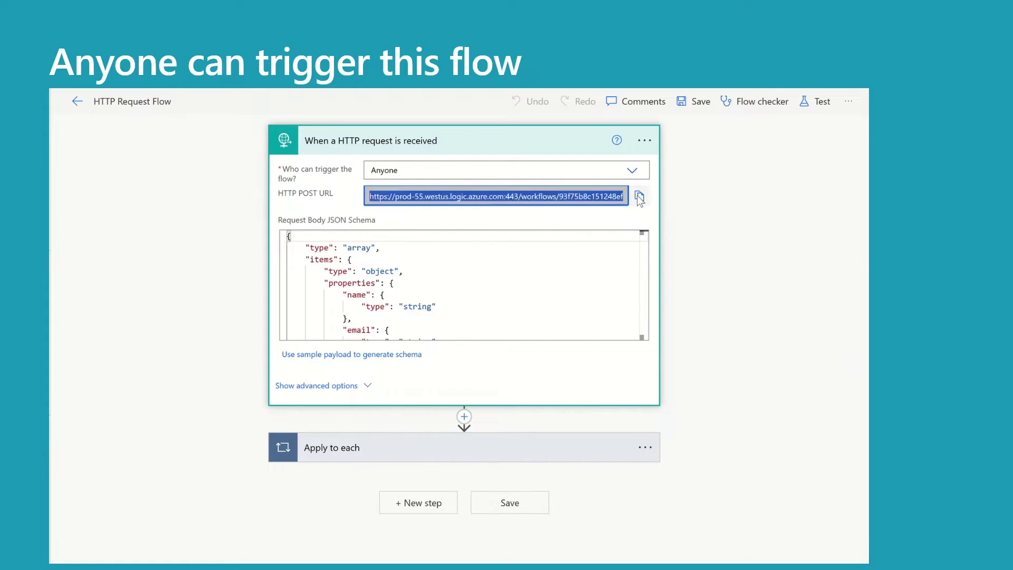
pyautogui.click(581, 543)
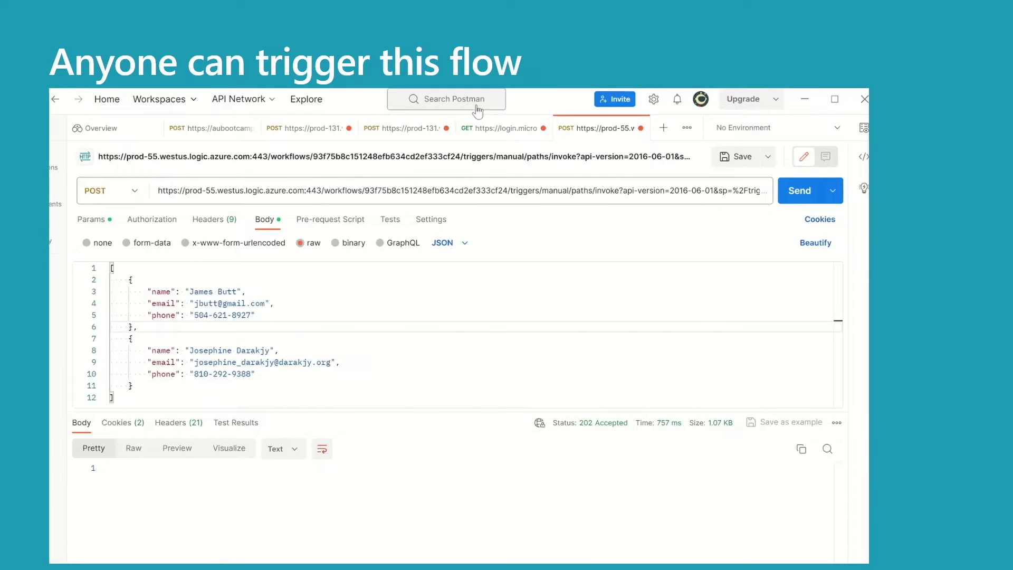
# Resend the contact-list POST to the open flow's URL, getting 202 Accepted
pyautogui.click(432, 190)
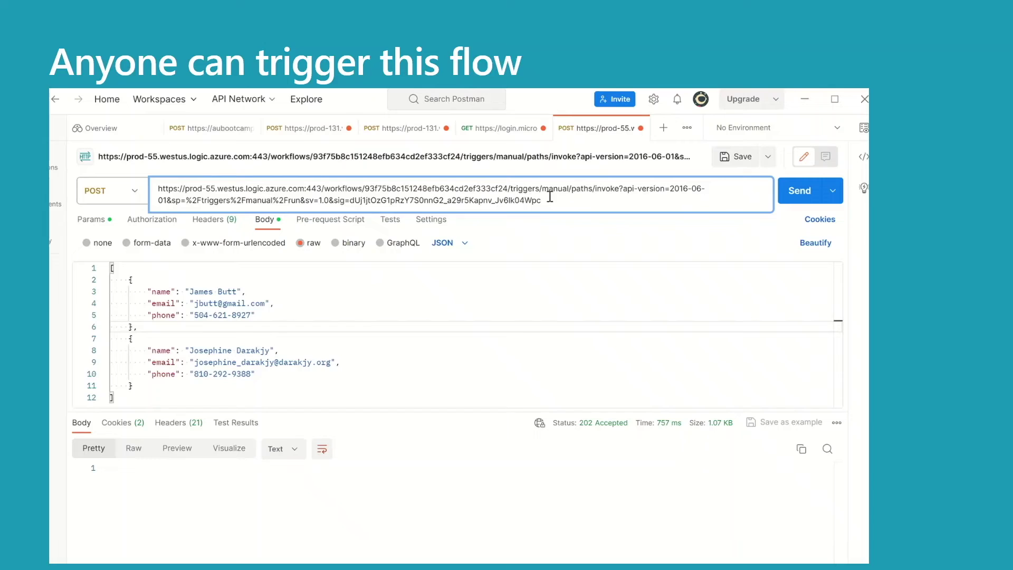
pyautogui.hotkey('ctrl', 'a')
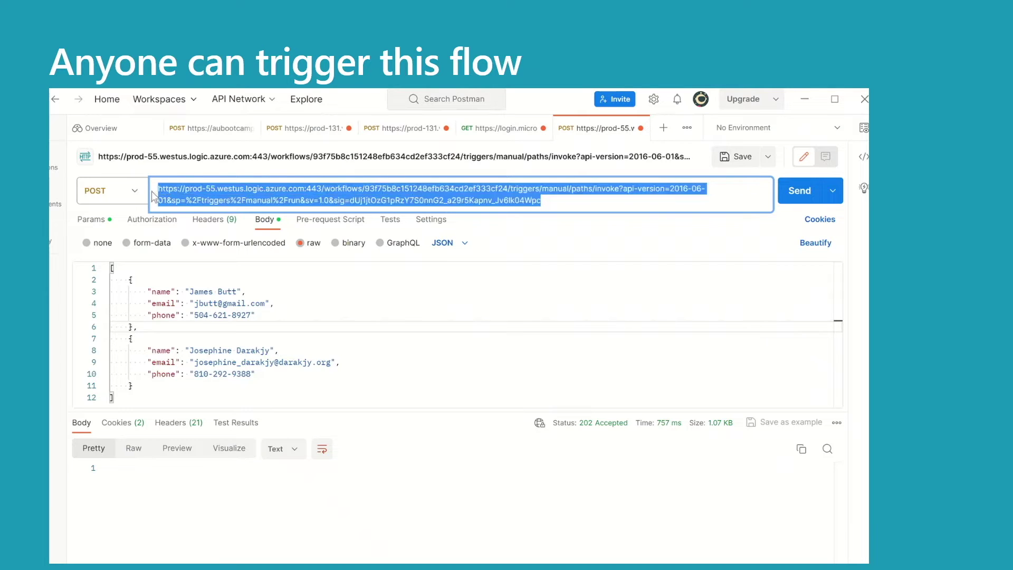
pyautogui.click(151, 192)
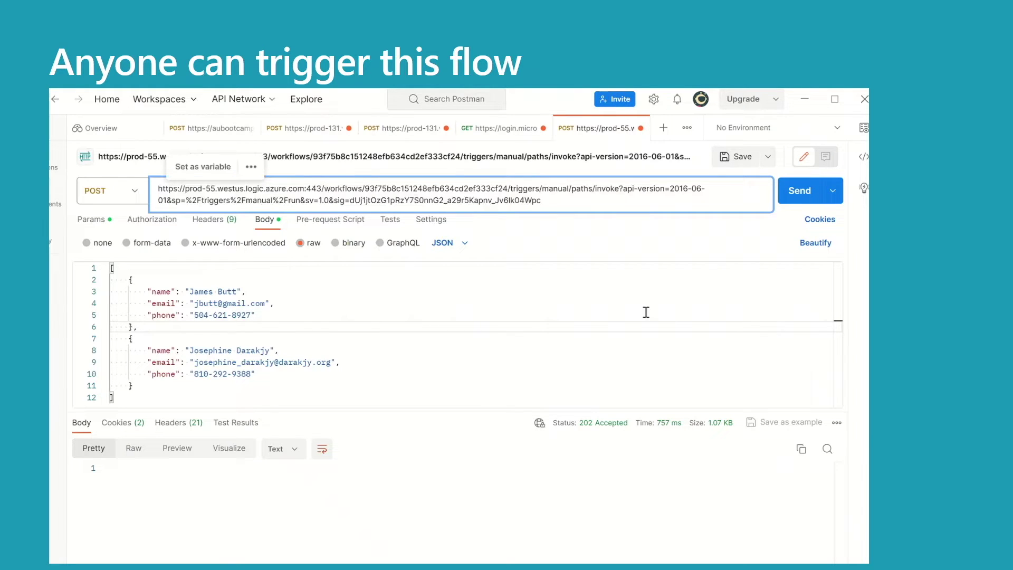
pyautogui.click(288, 351)
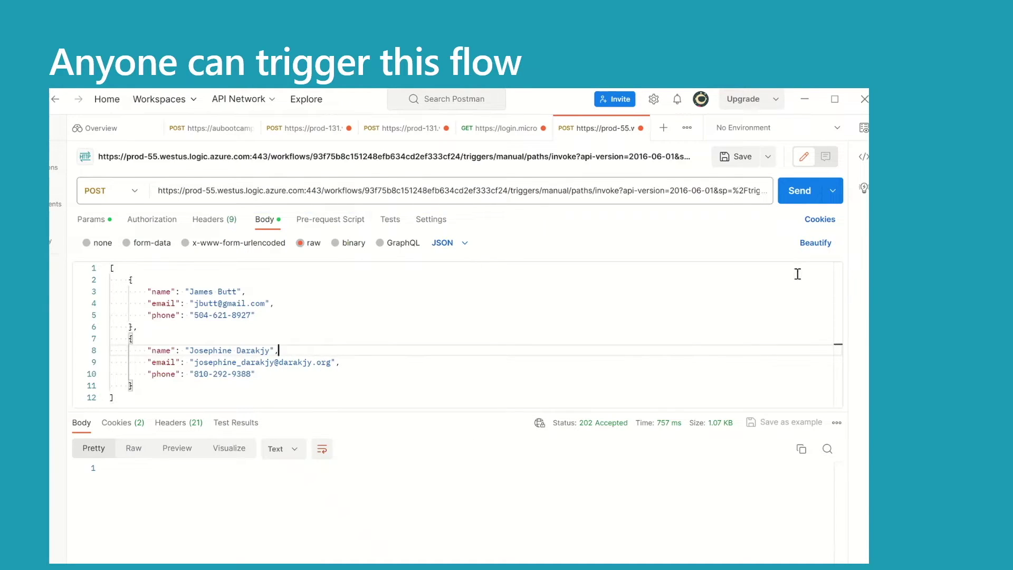
pyautogui.click(800, 179)
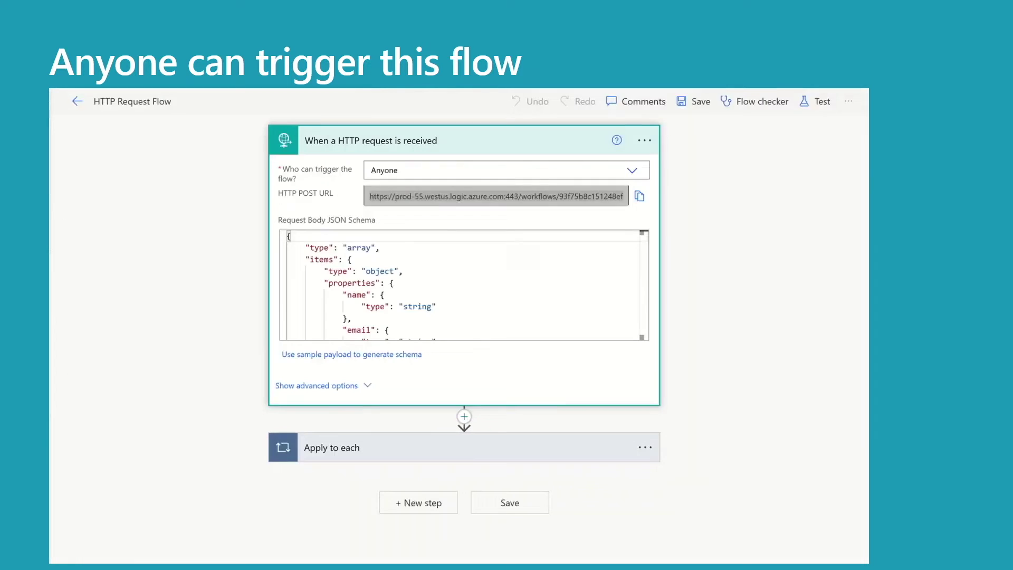
# Return to the HTTP Request Flow editor with its trigger limited to 'Any user in my tenant'
pyautogui.click(497, 196)
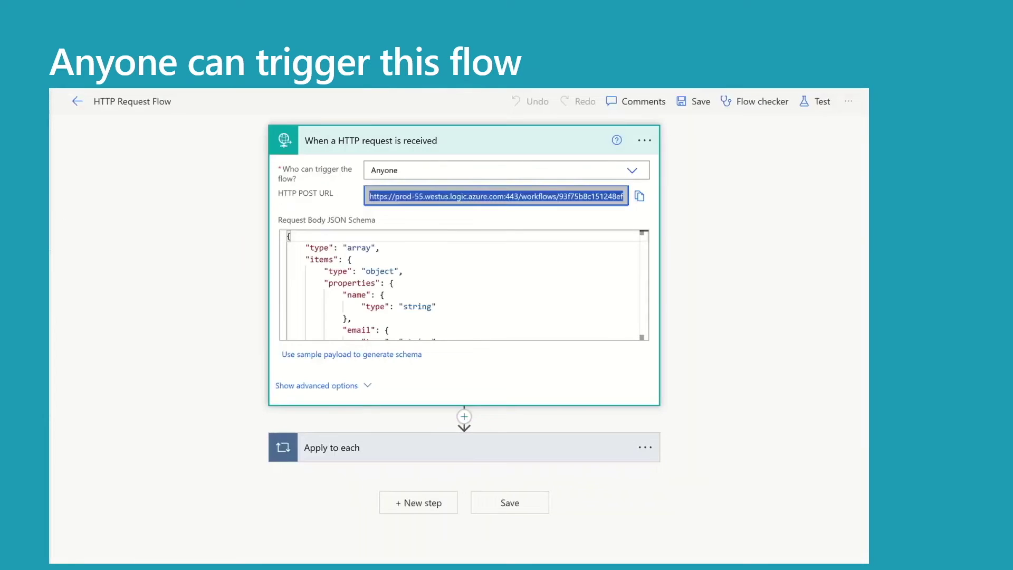
pyautogui.click(77, 103)
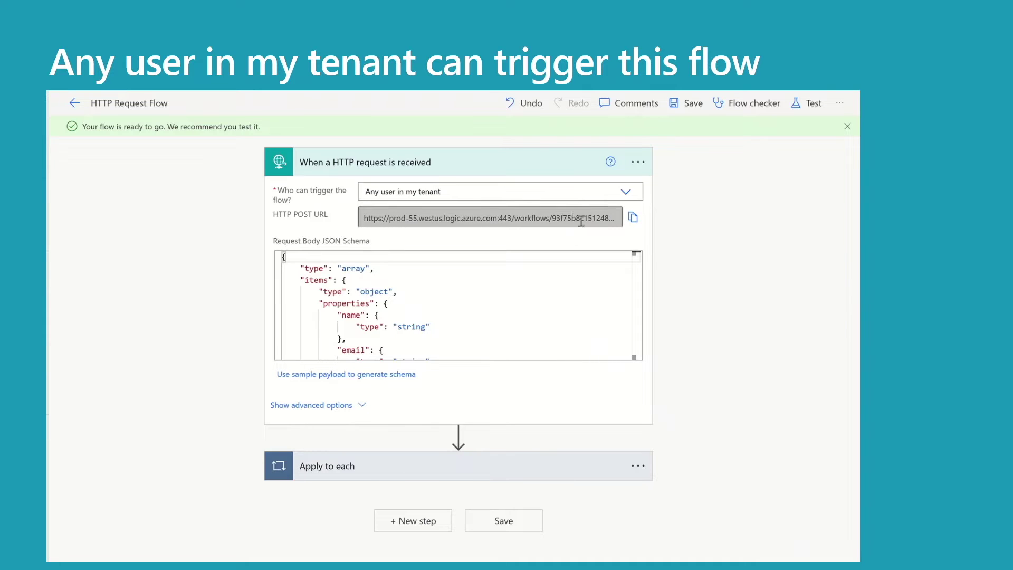
# Select and copy the tenant-restricted trigger's new HTTP POST URL
pyautogui.moveTo(586, 218); pyautogui.dragTo(651, 223)
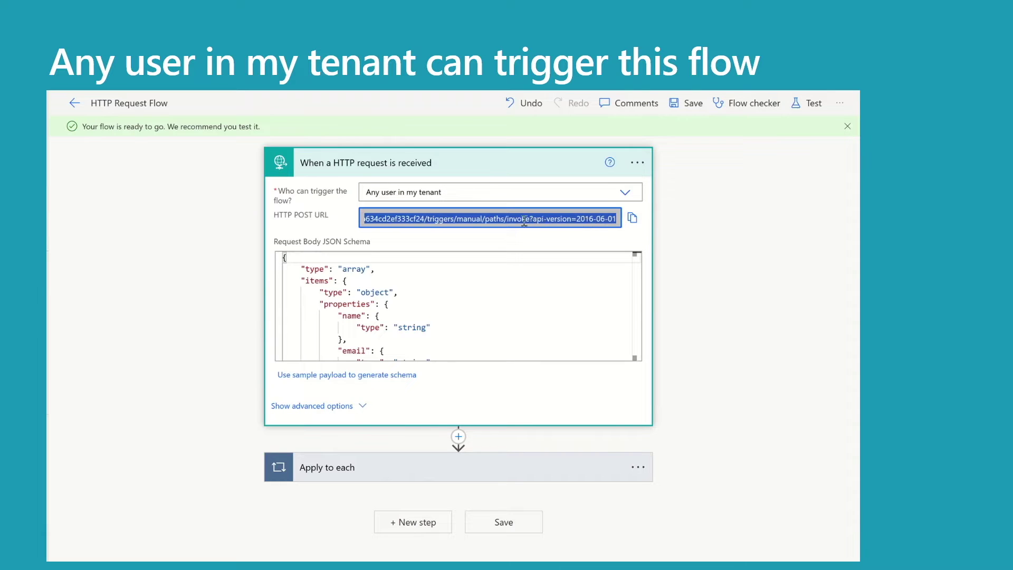
pyautogui.click(632, 219)
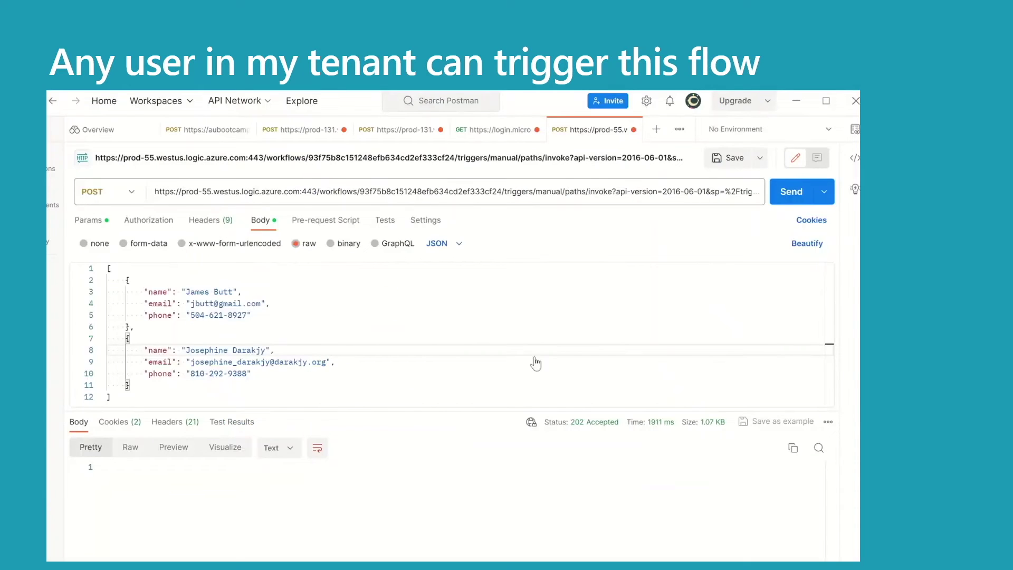
# Replace Postman's request URL with the restricted-flow URL and send it, receiving 401 Unauthorized
pyautogui.click(562, 190)
pyautogui.moveTo(551, 201); pyautogui.dragTo(124, 181)
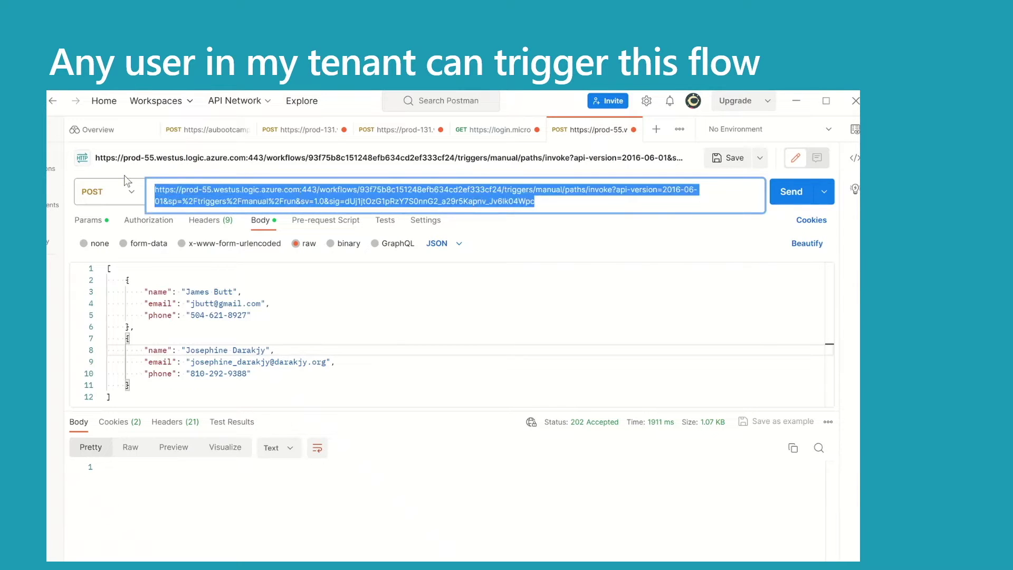
pyautogui.hotkey('ctrl', 'v')
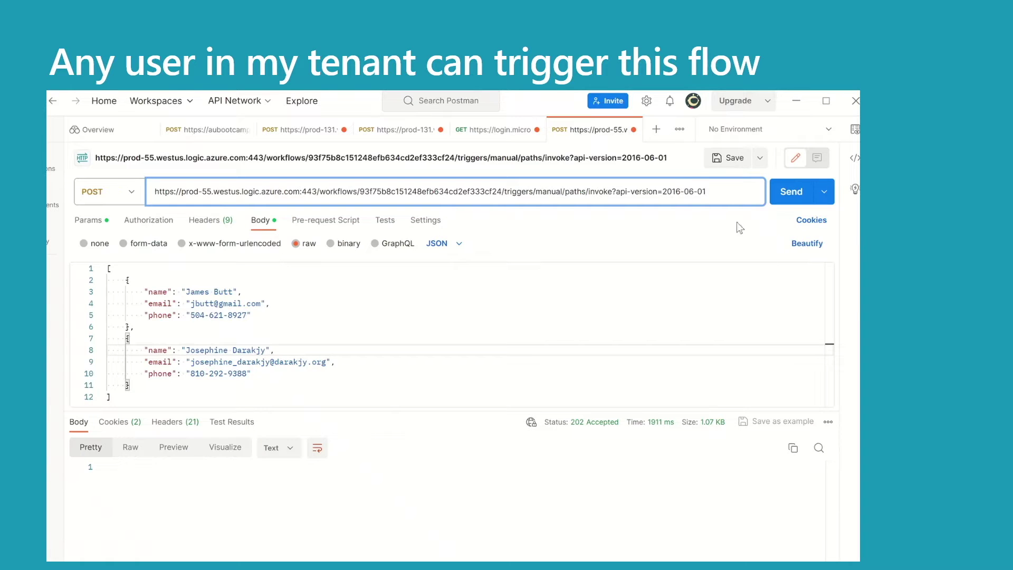
pyautogui.click(793, 198)
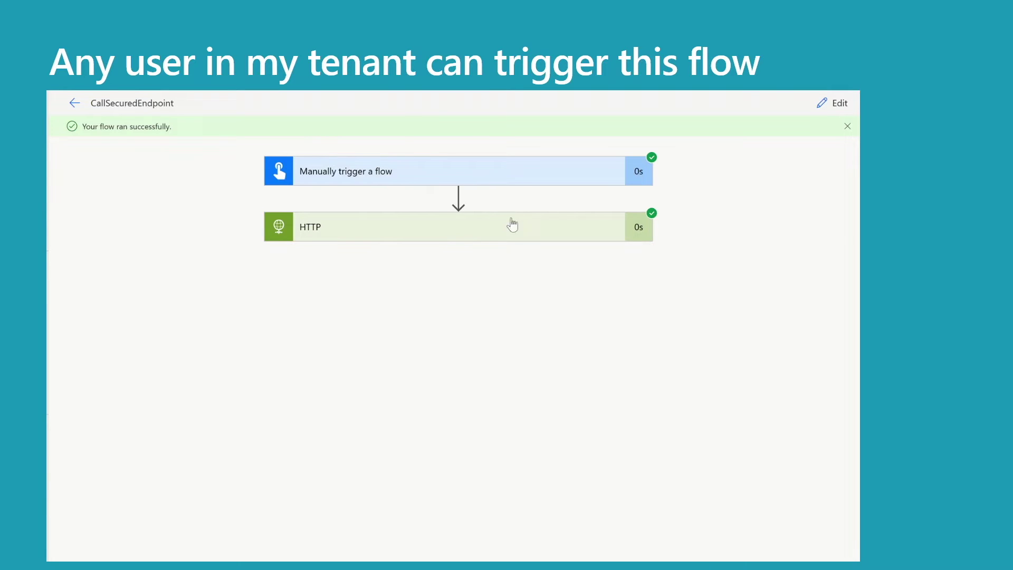
# Review the CallSecuredEndpoint HTTP action's OAuth audience and client ID, then save the flow
pyautogui.click(483, 237)
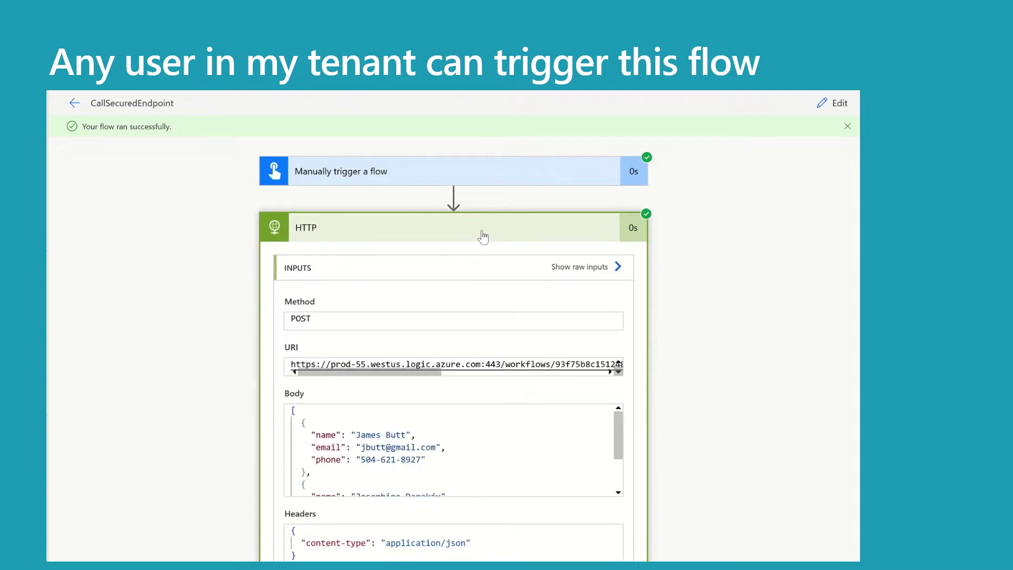
pyautogui.click(837, 105)
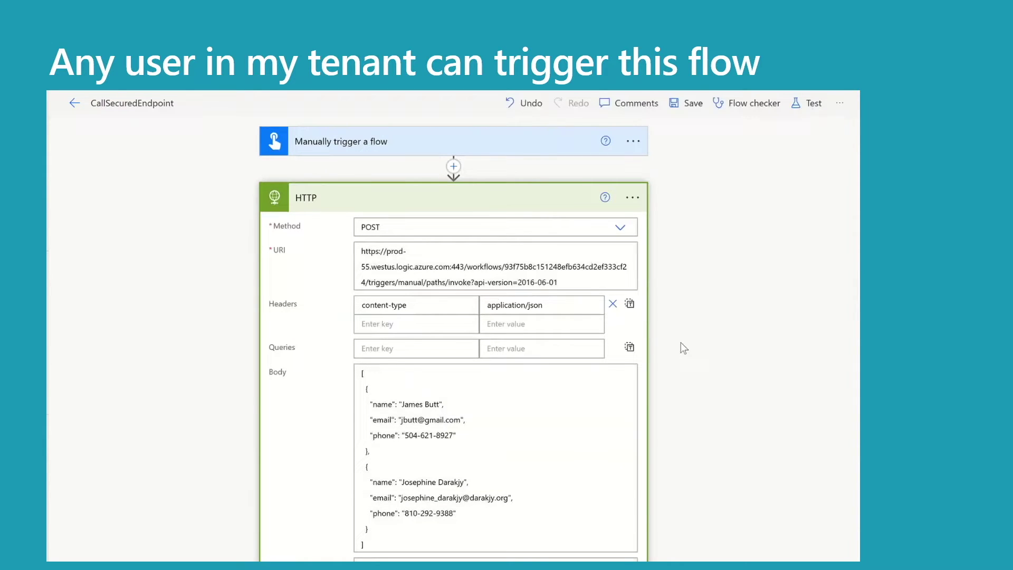
pyautogui.scroll(-3, 845, 376)
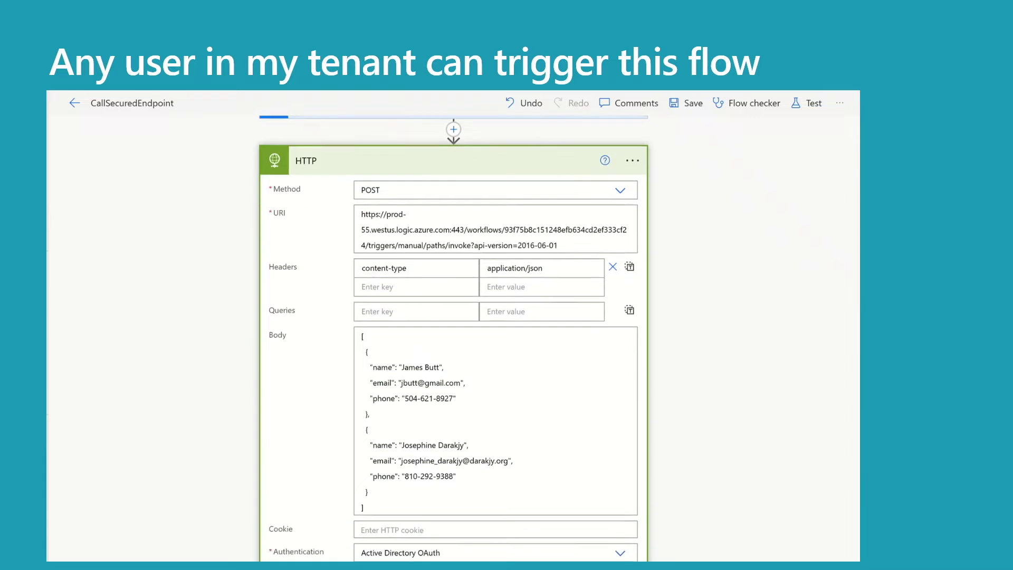
pyautogui.scroll(-1, 844, 386)
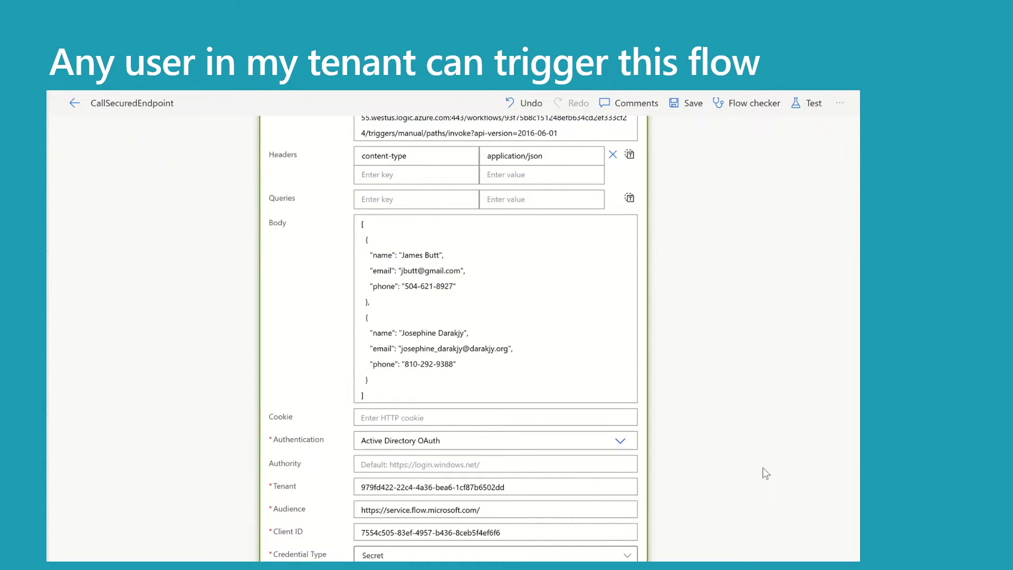
pyautogui.click(495, 513)
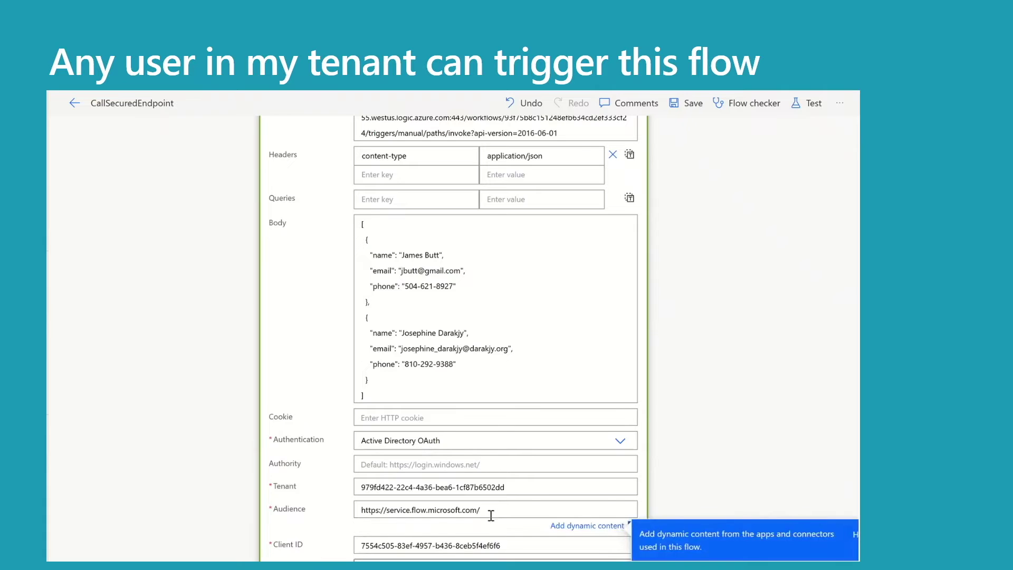
pyautogui.click(509, 547)
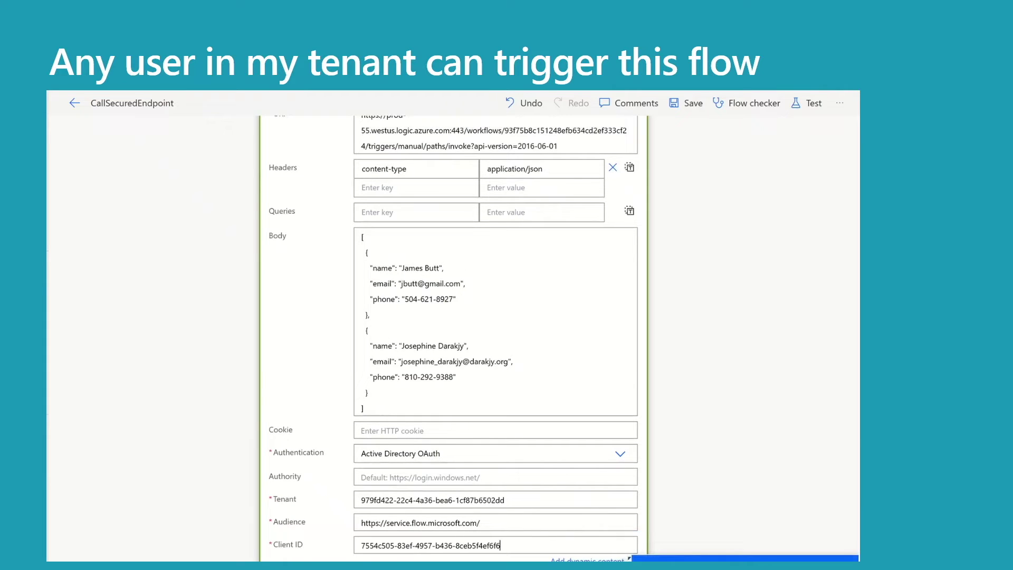
pyautogui.click(692, 106)
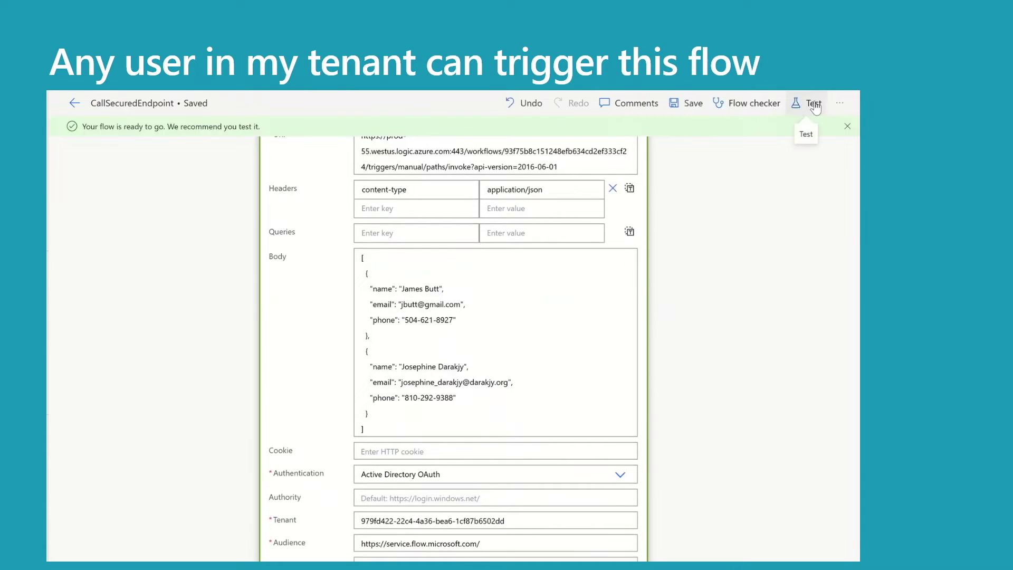
# Test-run CallSecuredEndpoint and dismiss the Run flow panel
pyautogui.click(814, 105)
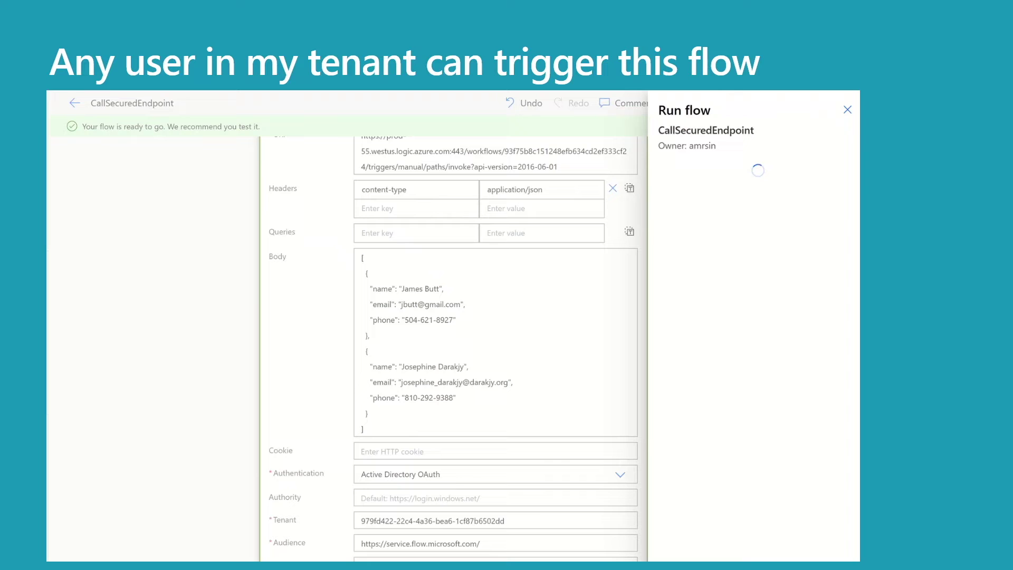
pyautogui.press('Escape')
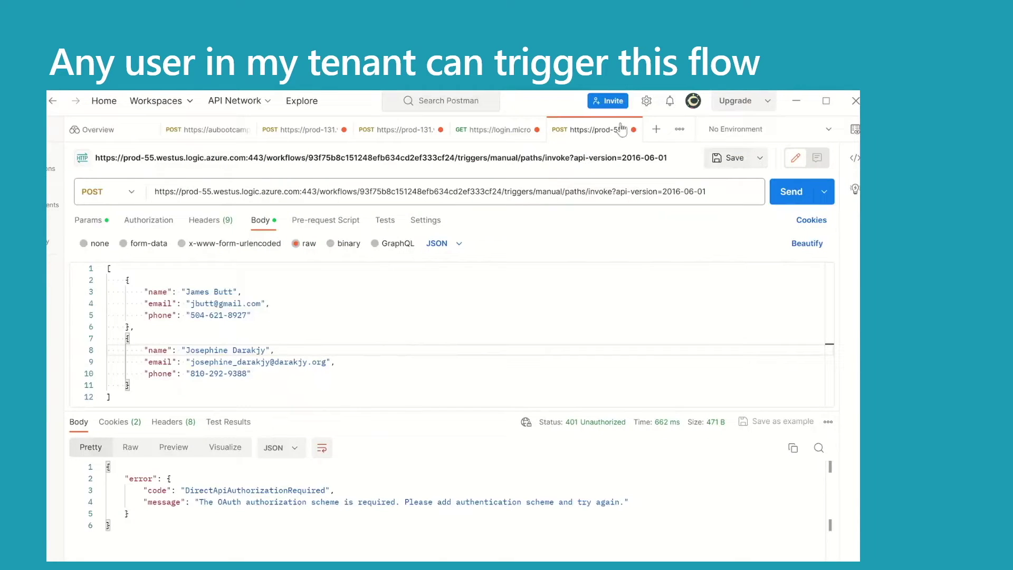
# Show Postman's GET login.microsoftonline access-token request
pyautogui.click(484, 133)
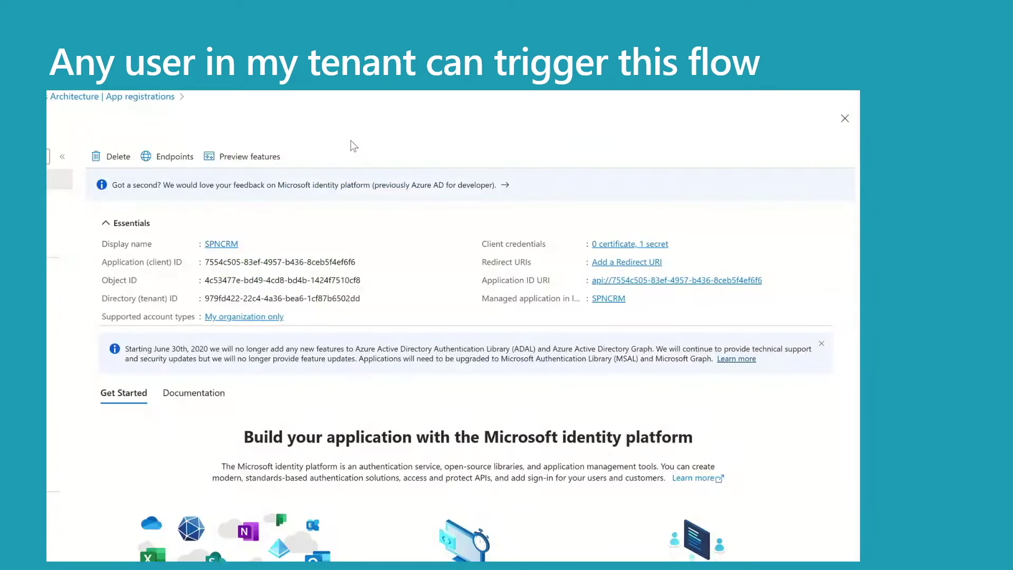
# Copy the OAuth 2.0 token endpoint (v2) URL from the app registration's Endpoints list
pyautogui.click(173, 155)
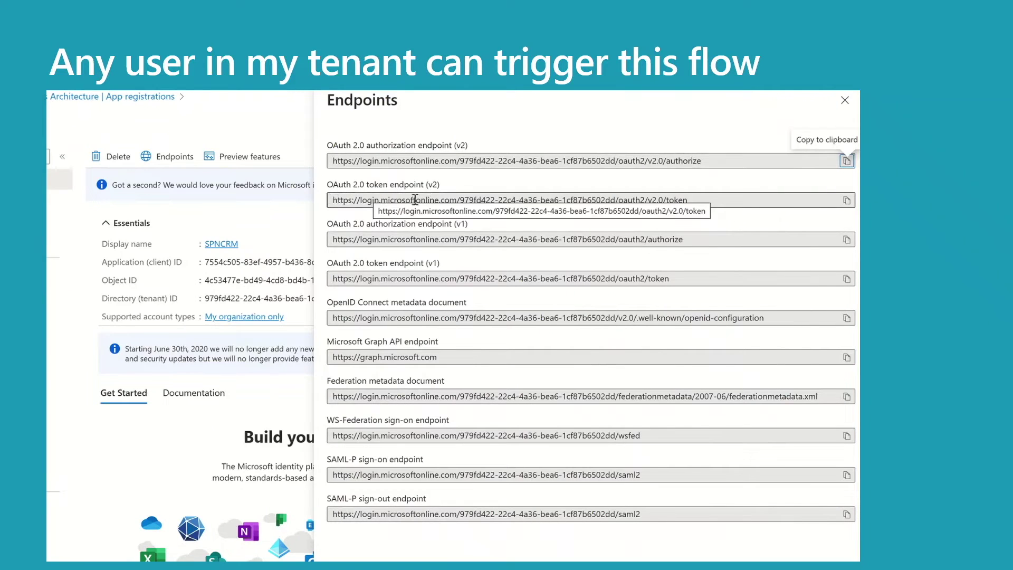
pyautogui.click(846, 201)
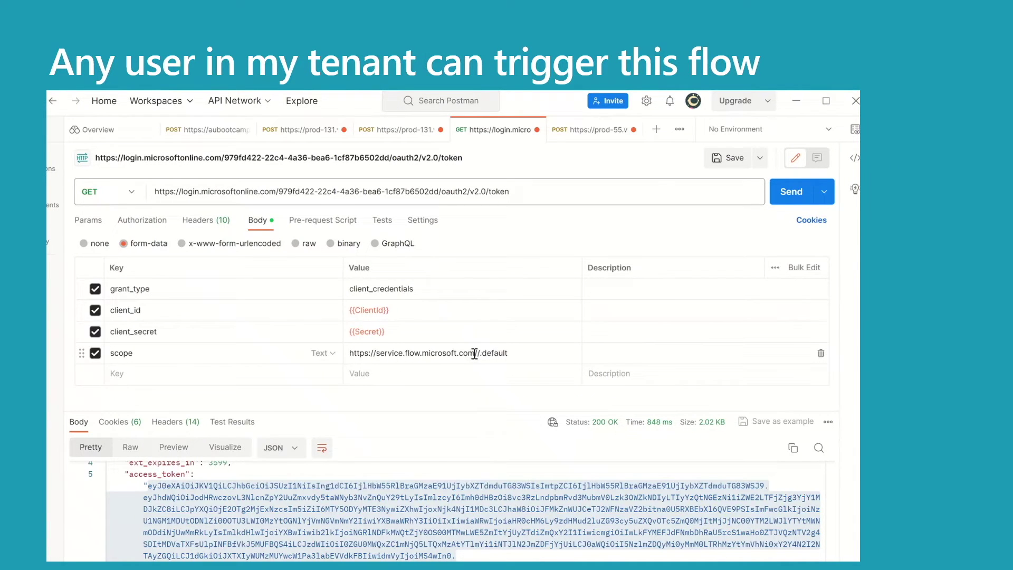
# Remove the //.default suffix from the token scope and request a token with the shortened scope
pyautogui.click(475, 352)
pyautogui.moveTo(475, 352); pyautogui.dragTo(508, 352)
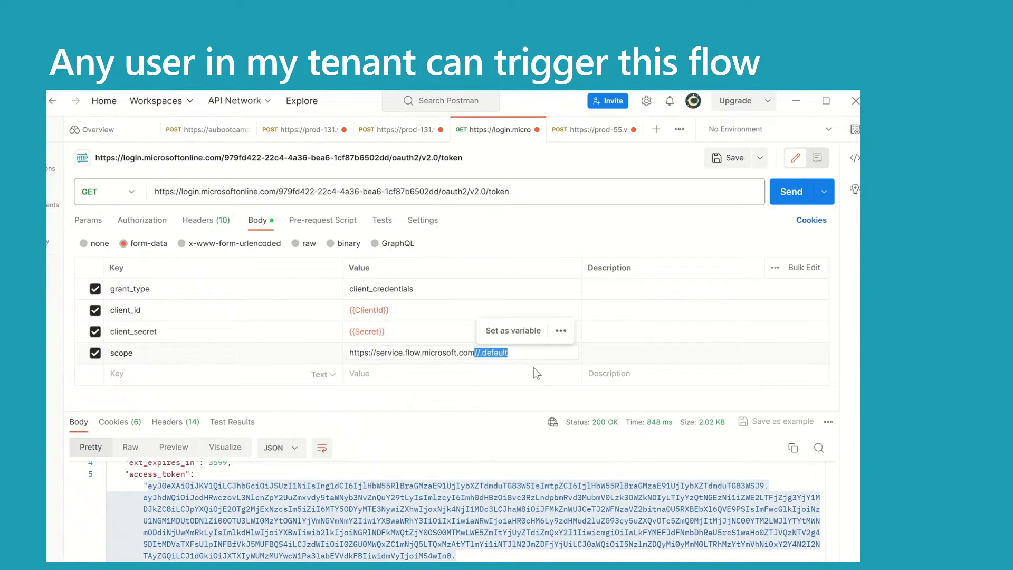
pyautogui.press('BackSpace')
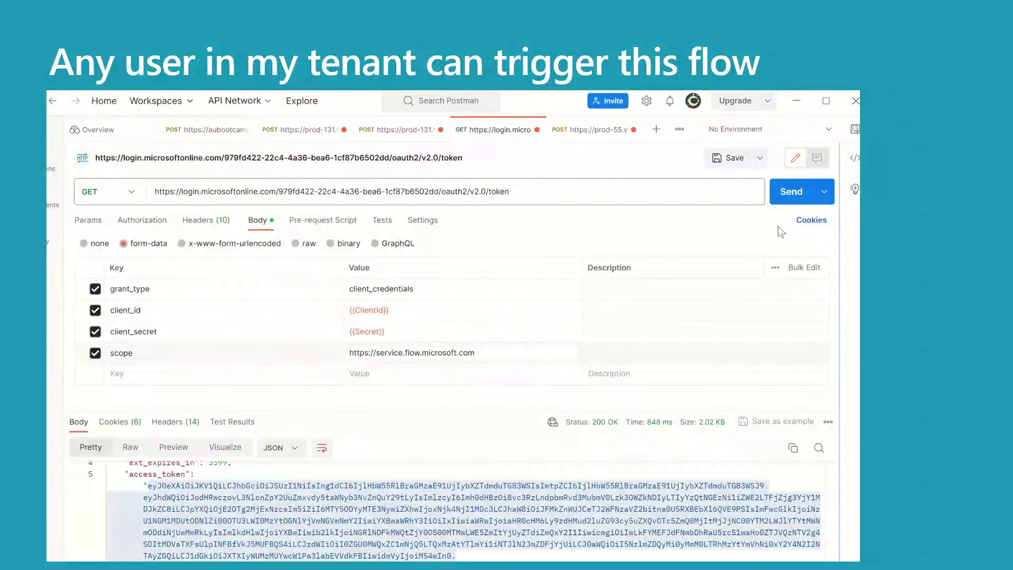
pyautogui.click(791, 193)
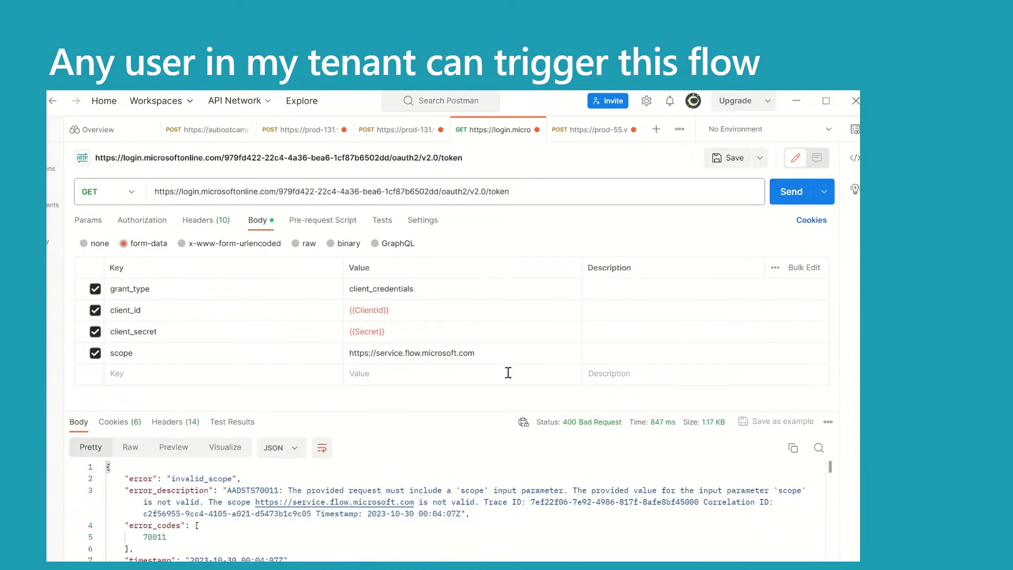
pyautogui.click(508, 354)
pyautogui.write('//.default')
pyautogui.click(793, 193)
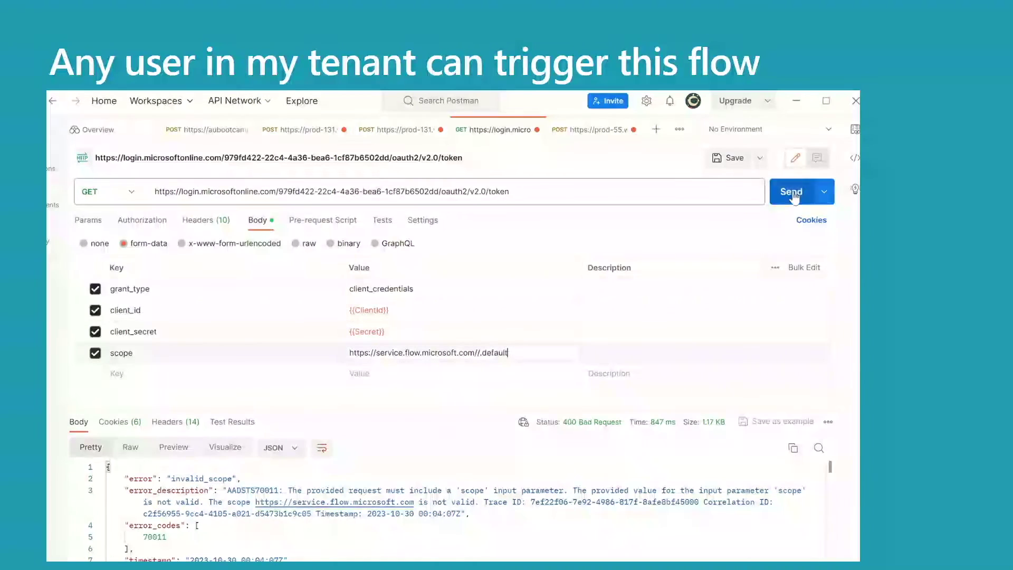
pyautogui.click(793, 194)
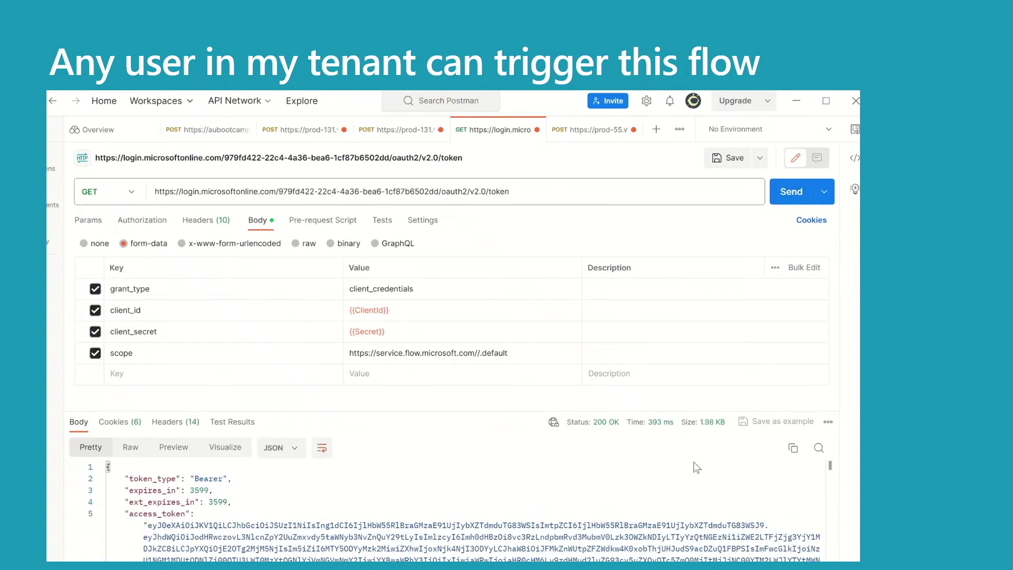
# Select the full access_token value in the token response body
pyautogui.click(749, 487)
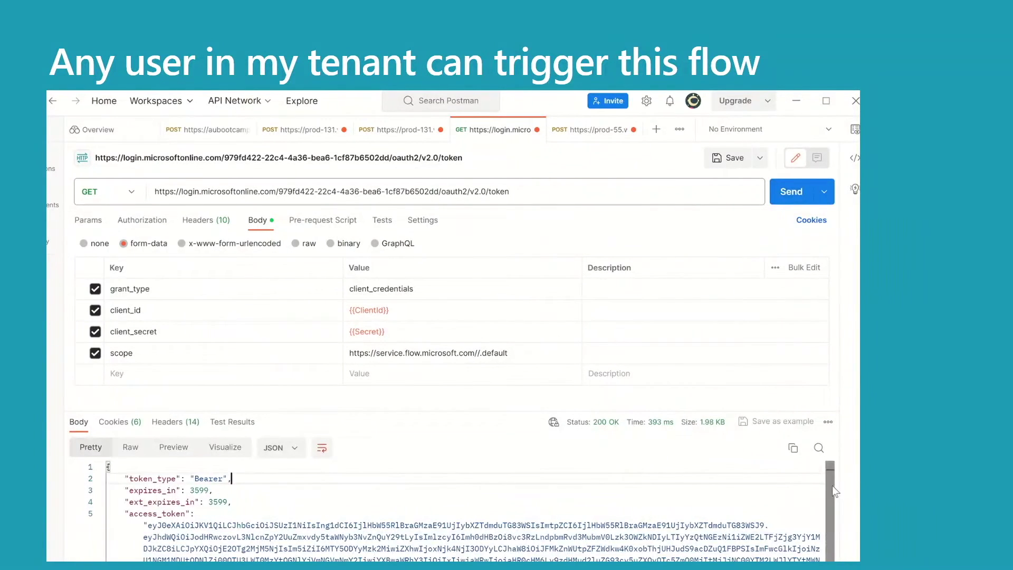
pyautogui.moveTo(830, 495); pyautogui.dragTo(831, 527)
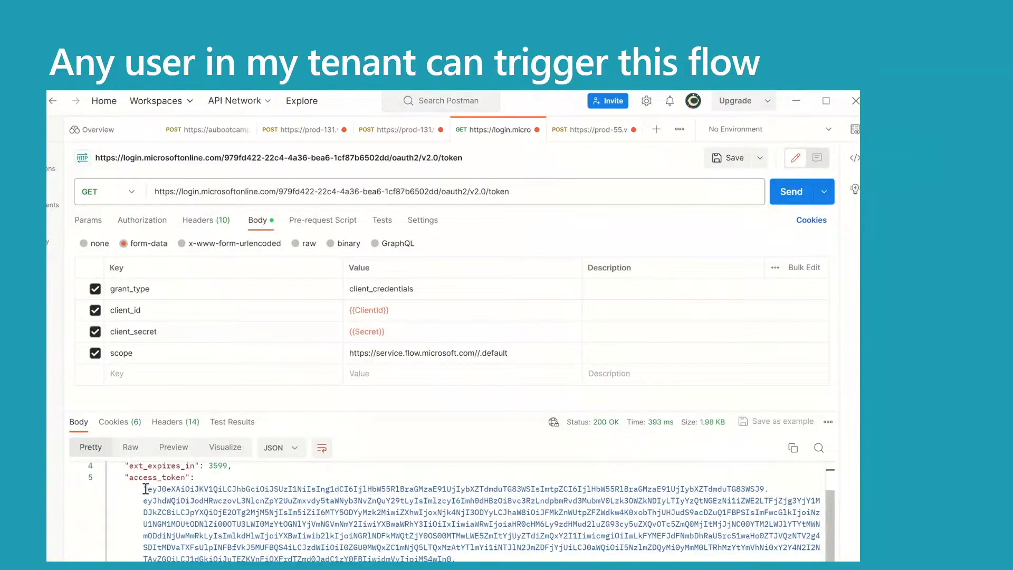
pyautogui.moveTo(145, 489); pyautogui.dragTo(157, 512)
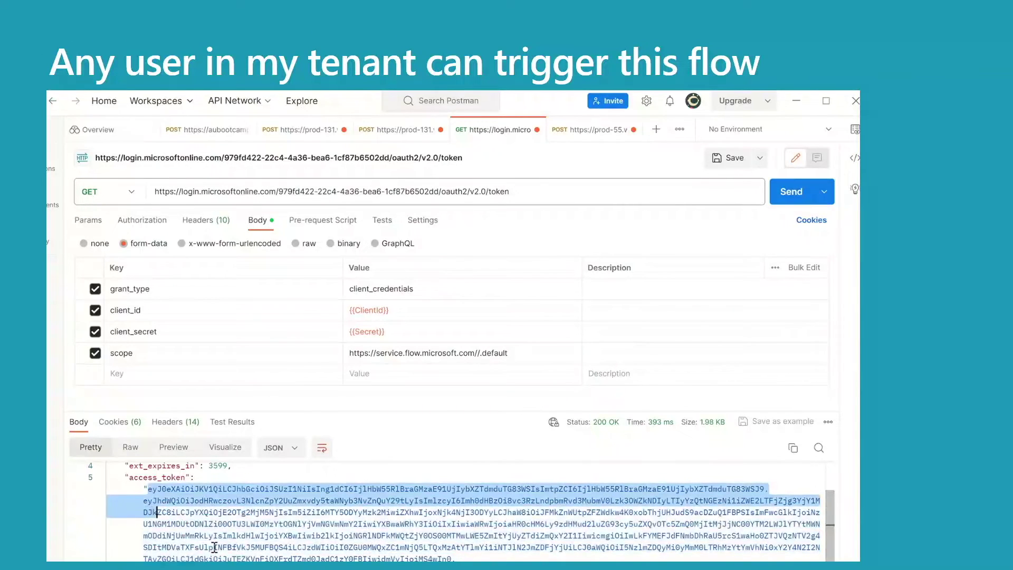
pyautogui.moveTo(215, 547); pyautogui.dragTo(458, 563)
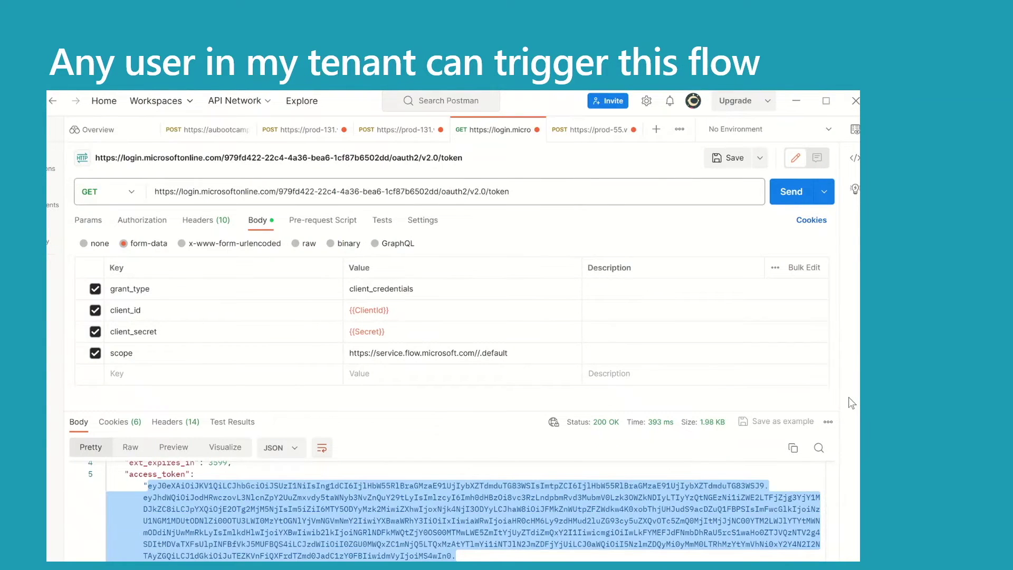
pyautogui.click(406, 133)
# On the third POST prod-131 request, select the Bearer token in the Authorization header
pyautogui.click(406, 133)
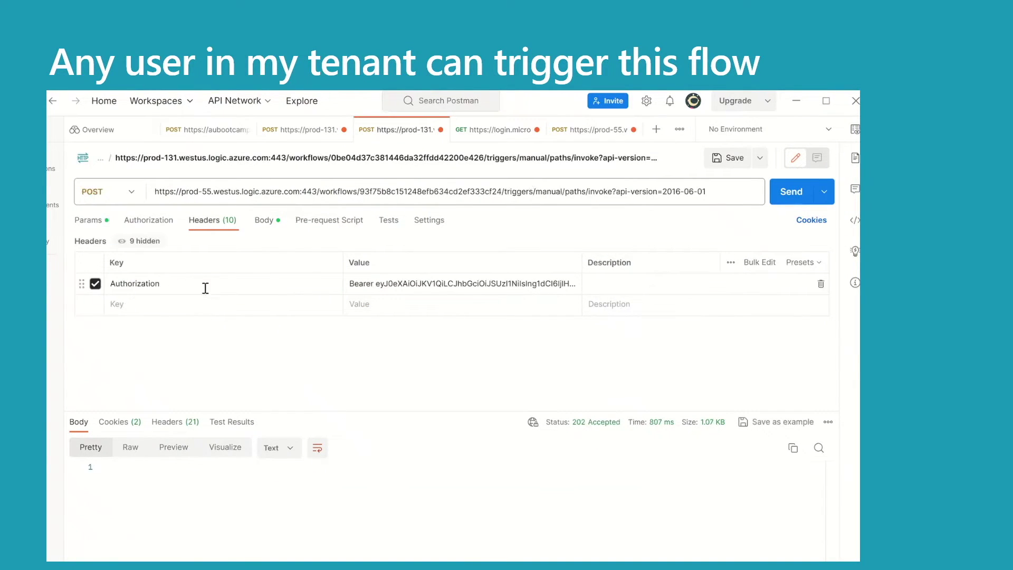
pyautogui.click(386, 285)
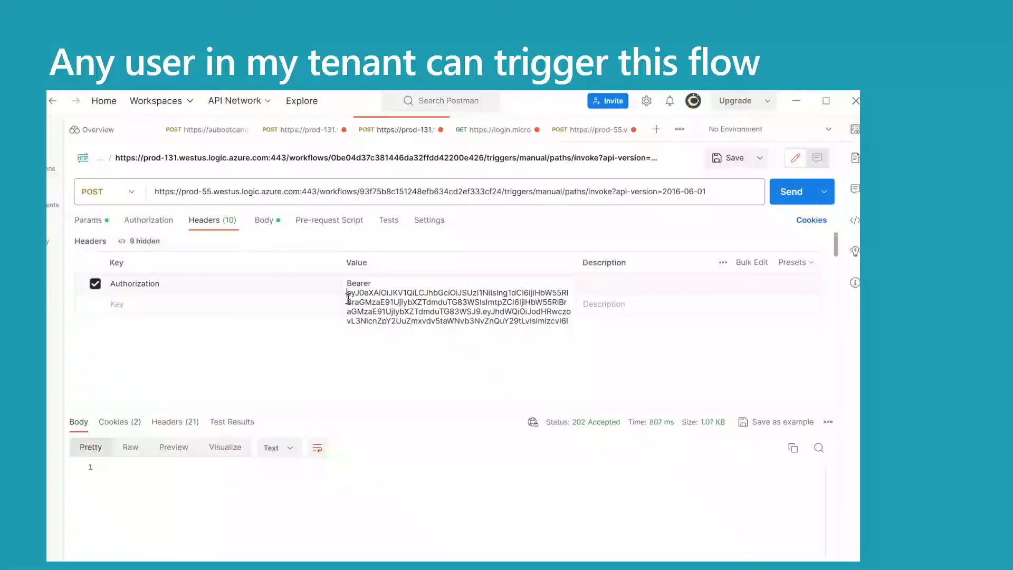
pyautogui.moveTo(346, 294); pyautogui.dragTo(574, 334)
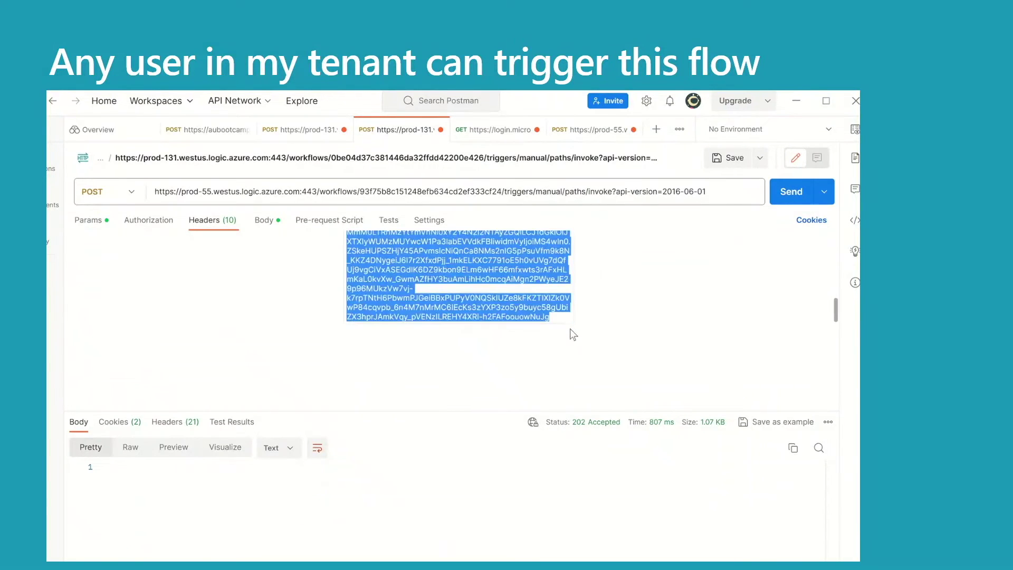
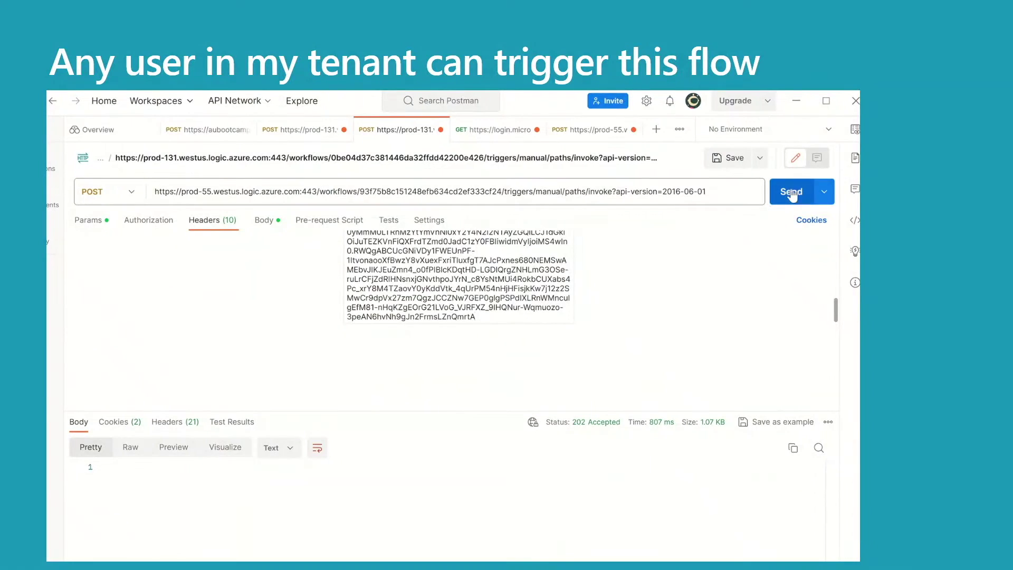
# Send the POST request to the prod-55 flow trigger URL and confirm 202 Accepted
pyautogui.click(791, 194)
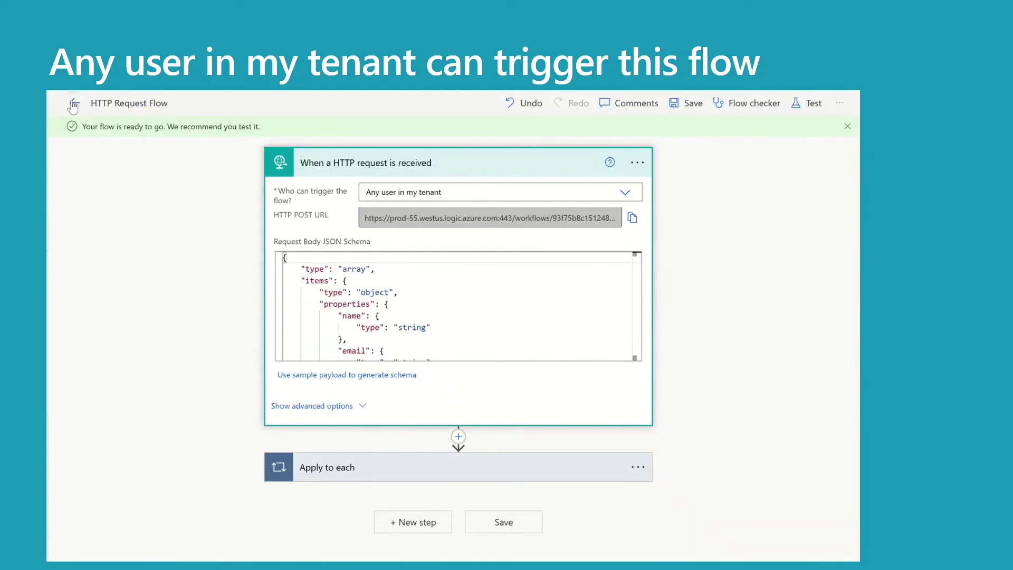
# Go back to the HTTP Request Flow details page to edit its trigger access
pyautogui.click(73, 106)
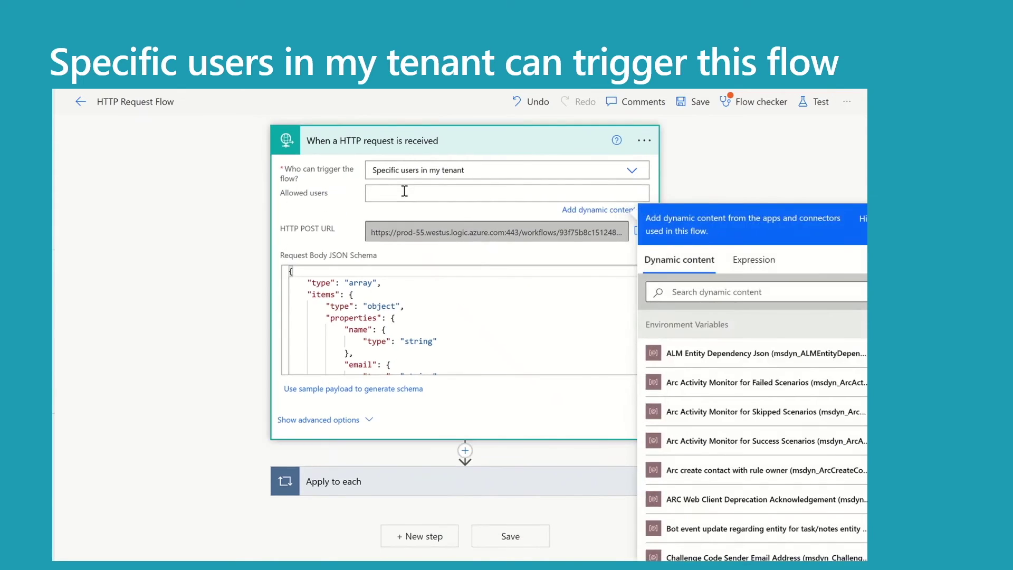
# Paste the application (client) ID into the HTTP trigger's Allowed users field
pyautogui.write('7554c501-83ef-4957-b436-8ceb5f4ef6f6')
pyautogui.press('Return')
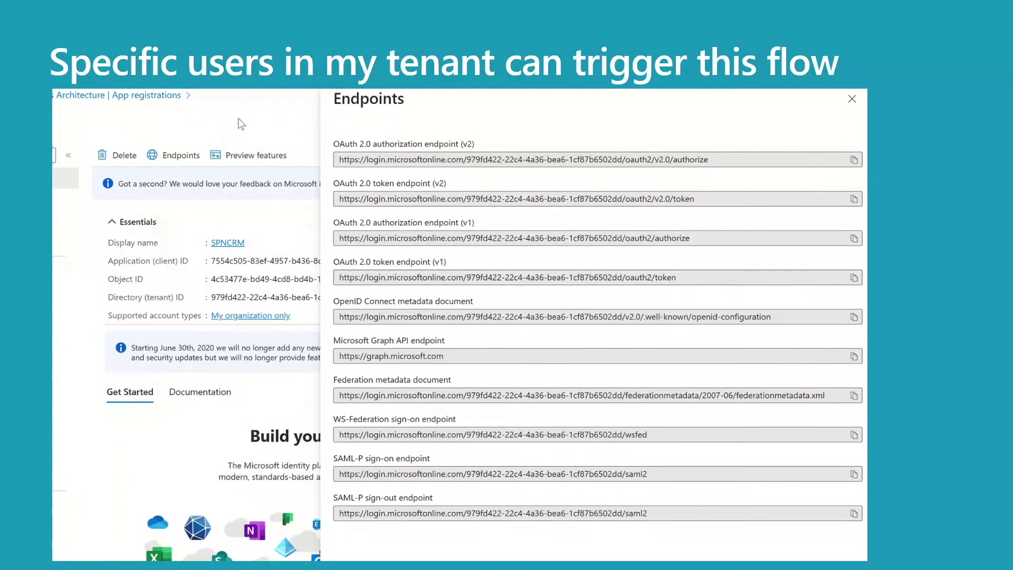
# Close the Endpoints panel of the SPNCRM app registration
pyautogui.click(852, 99)
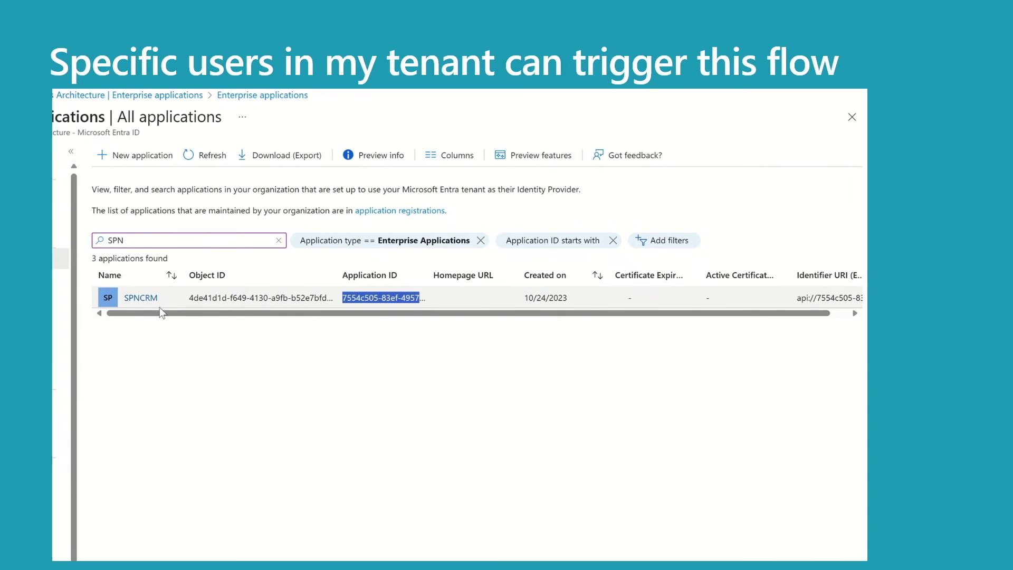
# Copy the SPNCRM Object ID from the SPN-filtered Enterprise applications list
pyautogui.tripleClick(273, 299)
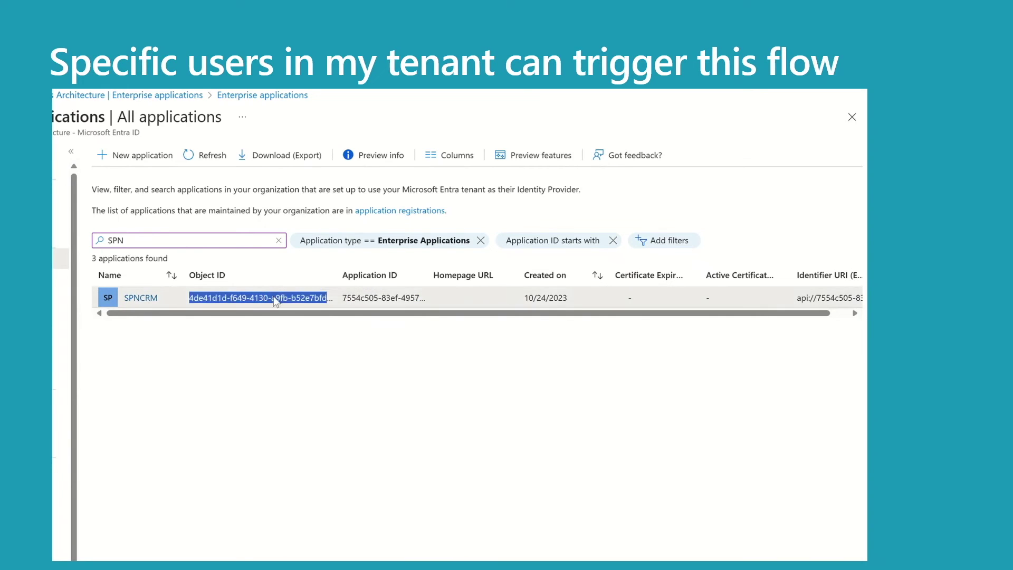
pyautogui.rightClick(274, 301)
pyautogui.click(324, 307)
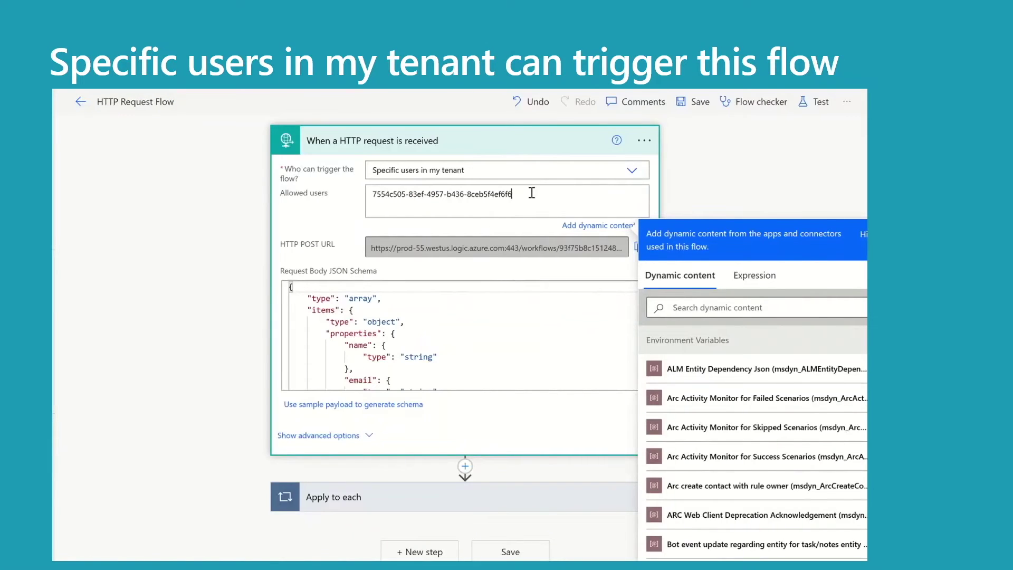
# Overwrite the client ID in Allowed users with the SPNCRM Object ID, remove the blank line, and save
pyautogui.moveTo(532, 194); pyautogui.dragTo(312, 188)
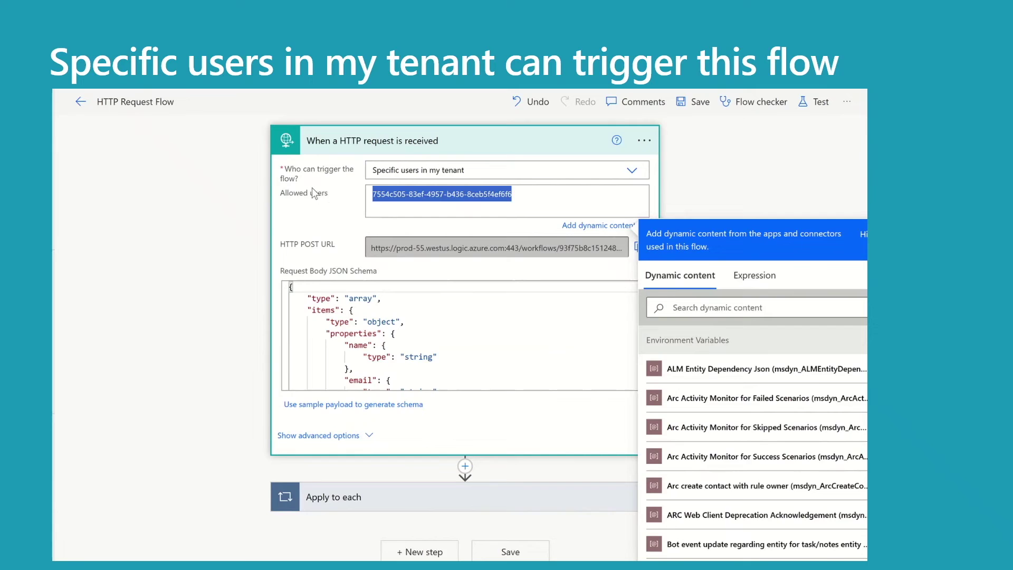
pyautogui.hotkey('ctrl', 'v')
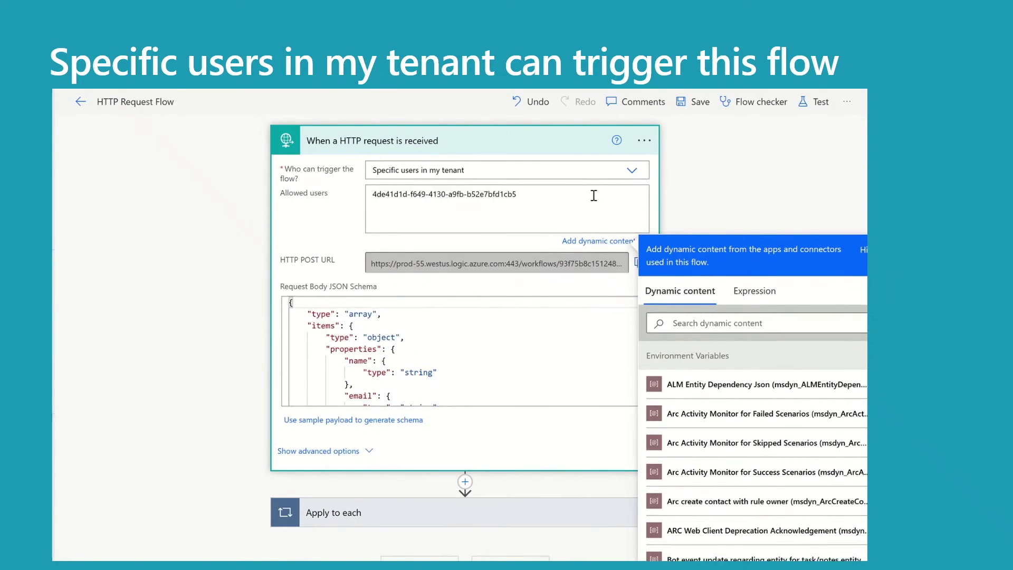
pyautogui.press('BackSpace')
pyautogui.press('Delete')
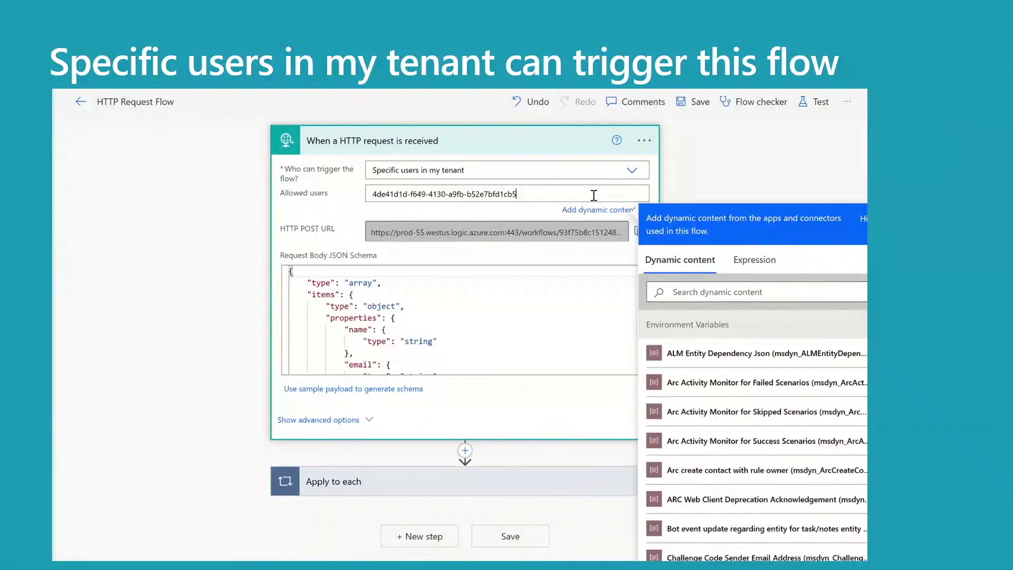
pyautogui.click(706, 105)
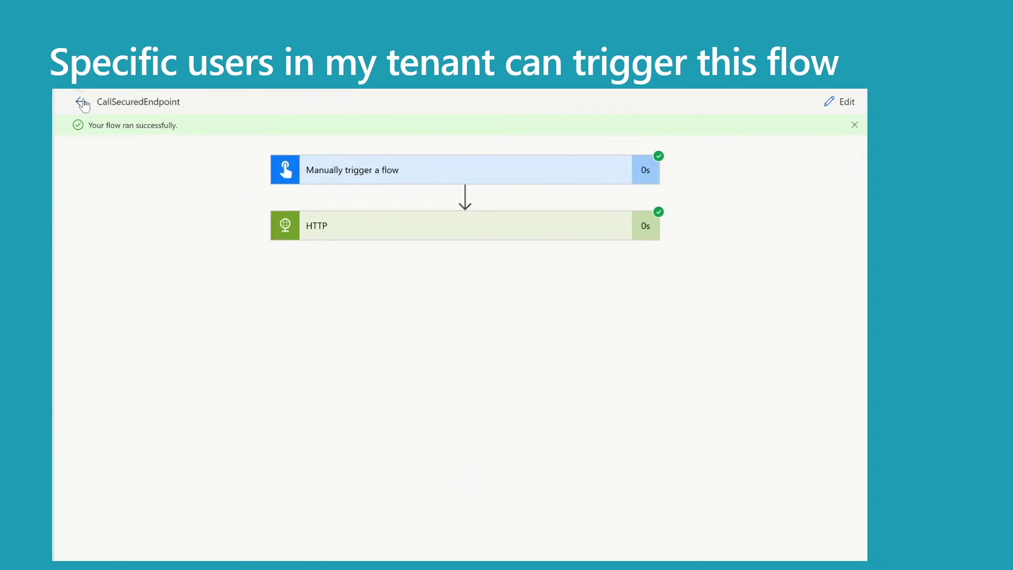
# Run CallSecuredEndpoint from its details page, verify both steps succeeded, and return to Postman
pyautogui.click(81, 102)
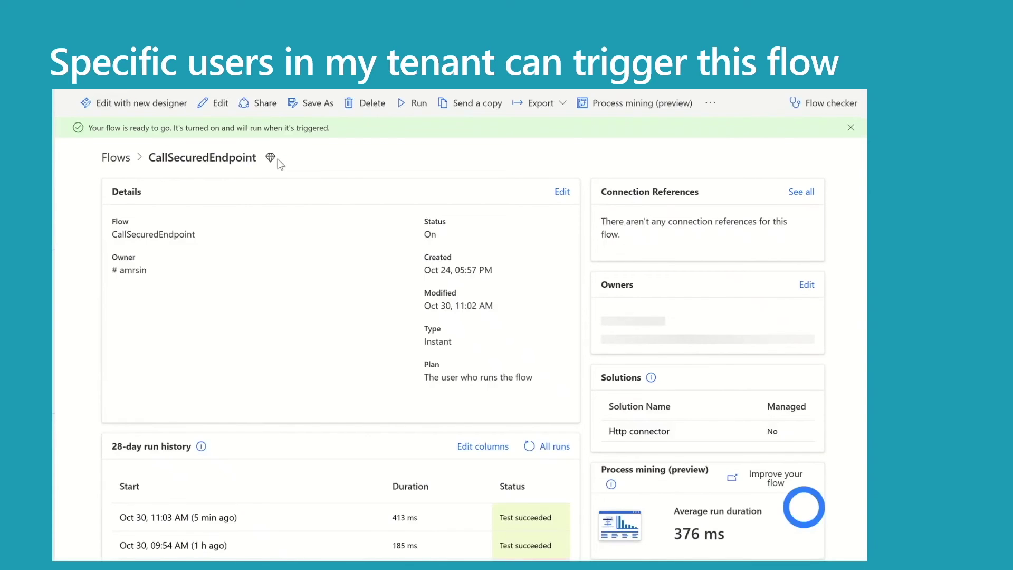
pyautogui.click(425, 103)
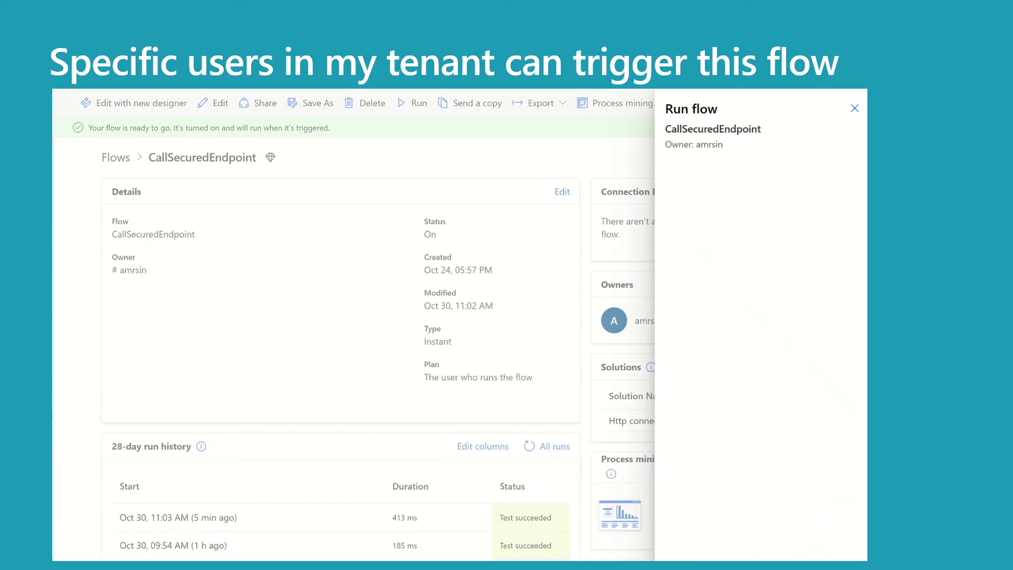
pyautogui.click(802, 494)
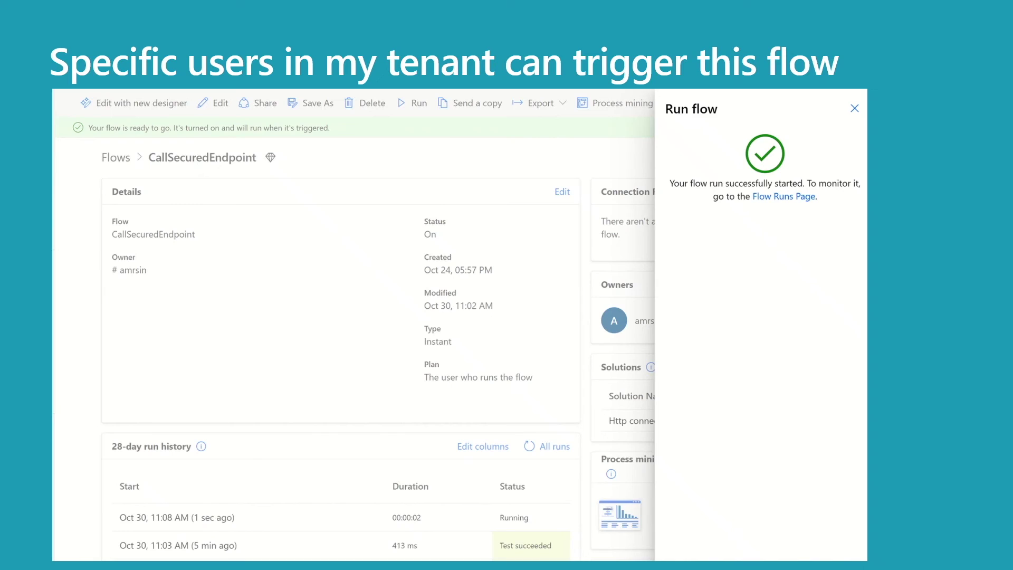
pyautogui.click(855, 108)
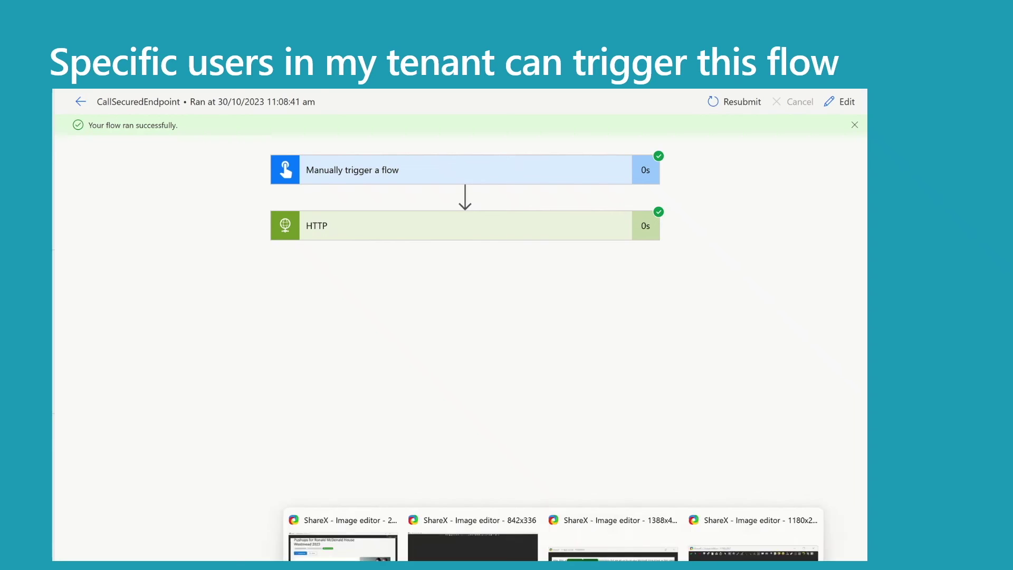
pyautogui.click(582, 565)
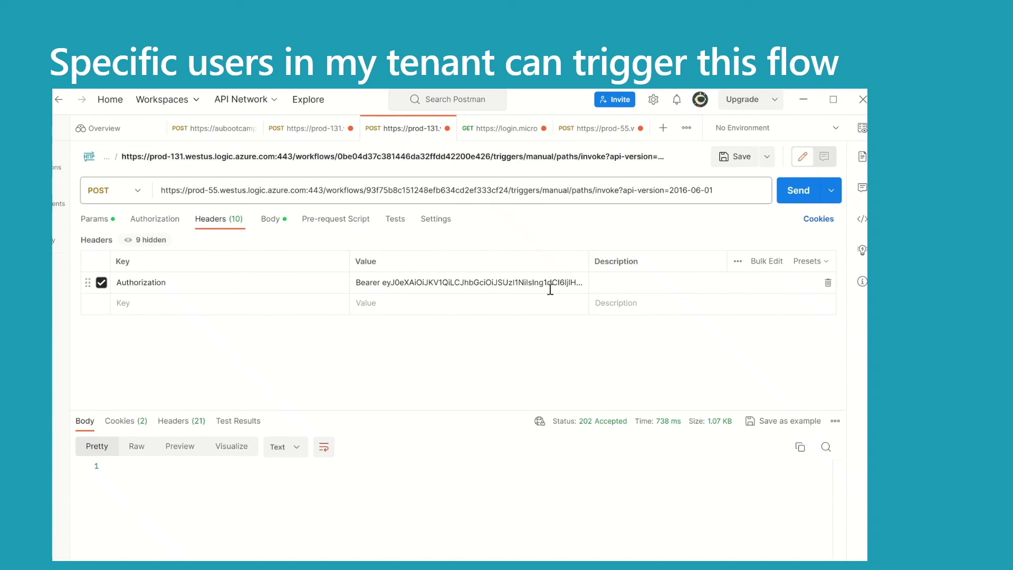
# Resend the POST request with the Bearer Authorization header and get 202 Accepted
pyautogui.click(801, 191)
# Copy the full access_token from the login.microsoftonline token response and bring up jwt.io
pyautogui.click(508, 139)
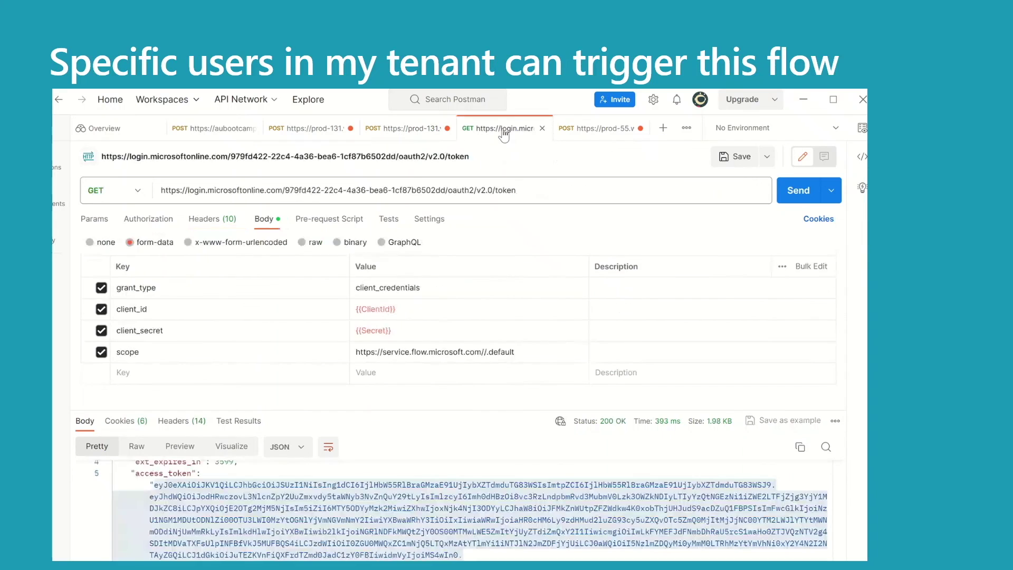
pyautogui.scroll(-1, 163, 483)
pyautogui.doubleClick(163, 483)
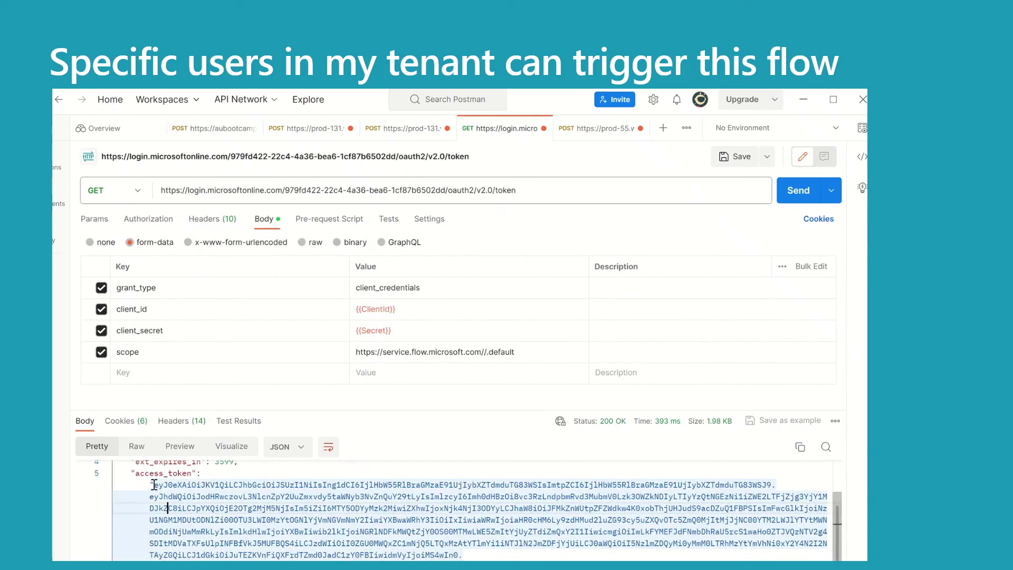
pyautogui.moveTo(153, 484); pyautogui.dragTo(463, 554)
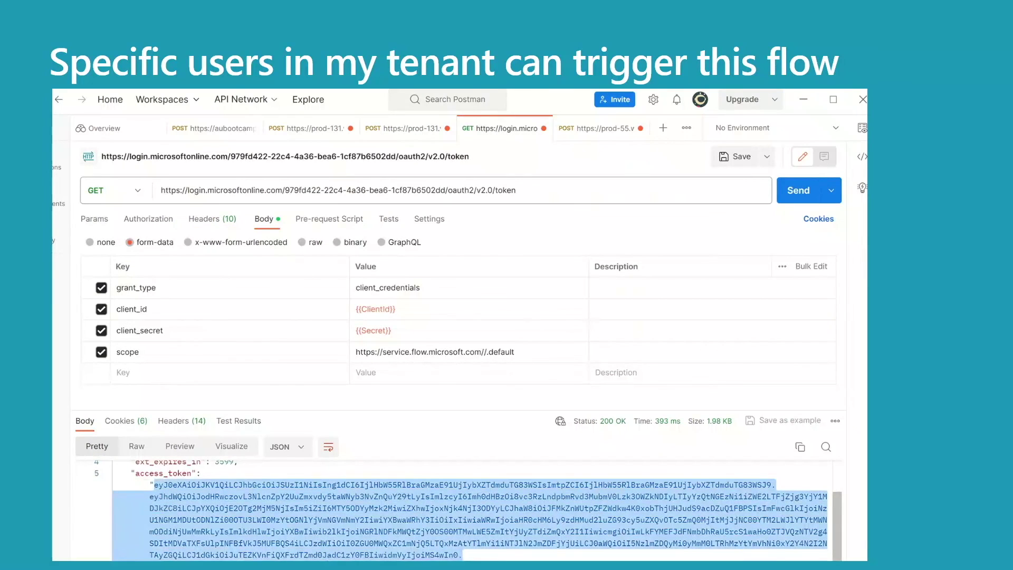
pyautogui.rightClick(416, 526)
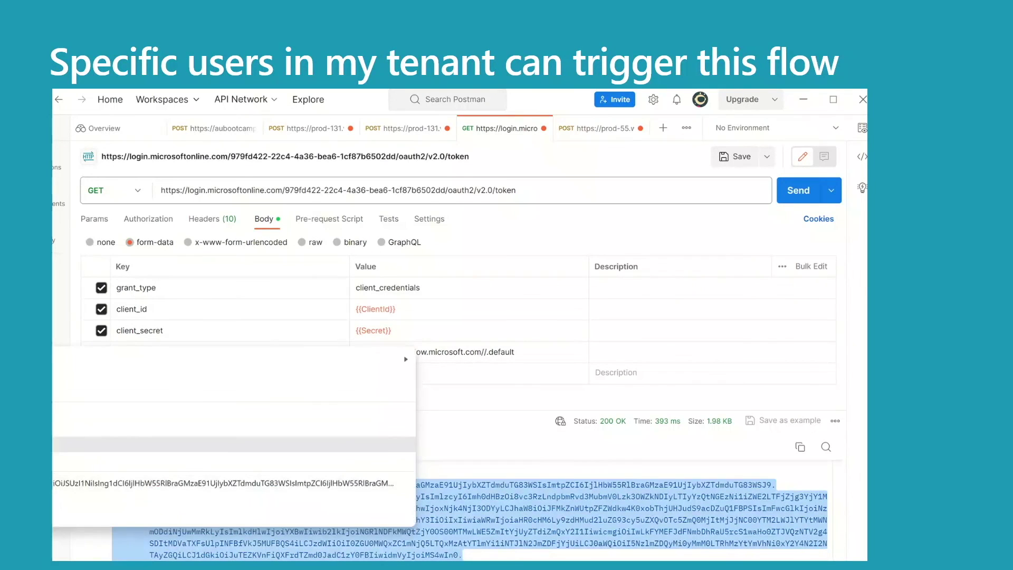
pyautogui.click(234, 445)
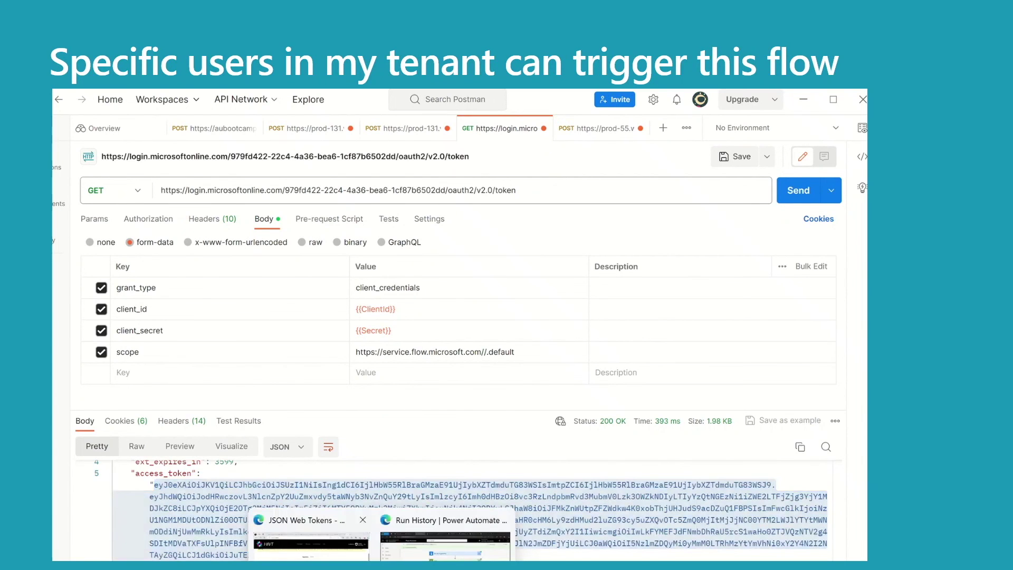
pyautogui.click(312, 543)
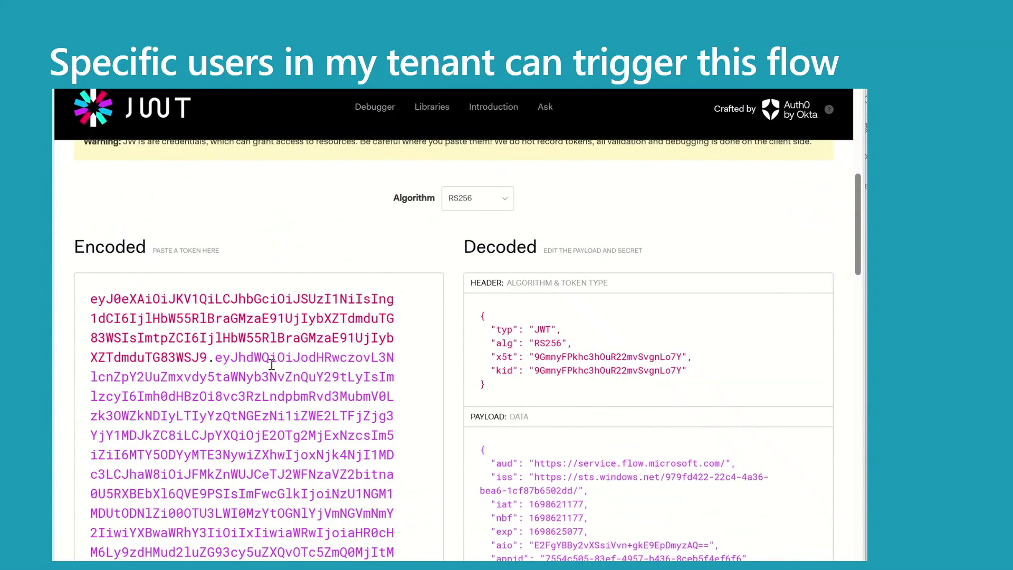
# Replace jwt.io's encoded token with the new access token and highlight the payload's aud URL
pyautogui.hotkey('ctrl', 'a')
pyautogui.press('Delete')
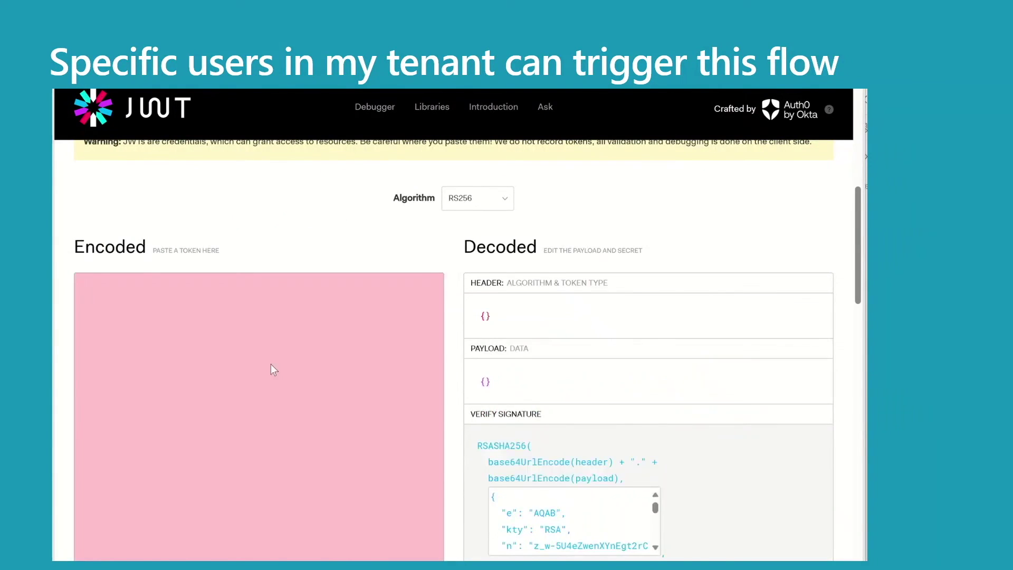
pyautogui.hotkey('ctrl', 'v')
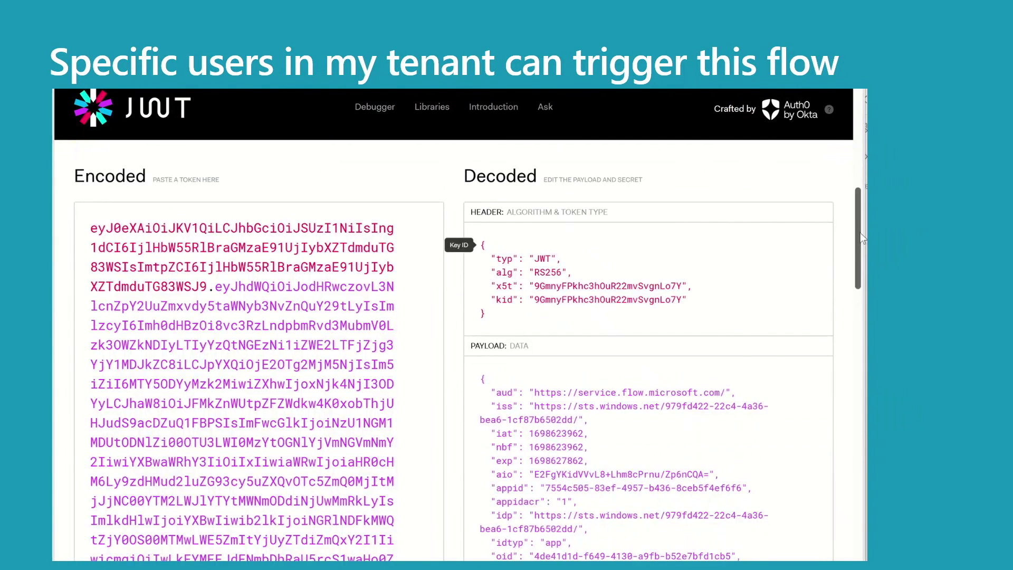
pyautogui.moveTo(859, 239); pyautogui.dragTo(858, 265)
pyautogui.moveTo(702, 278)
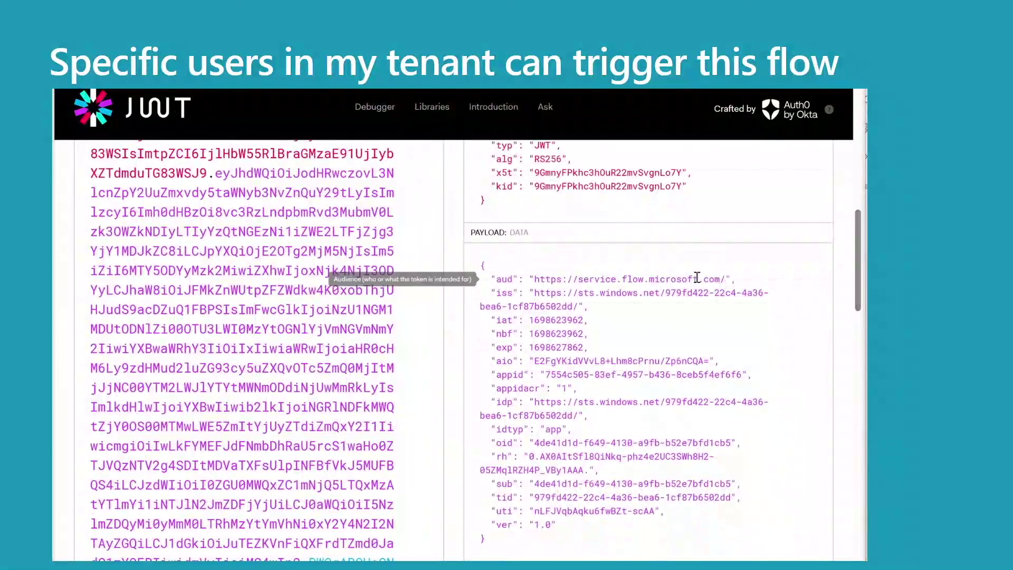
pyautogui.moveTo(720, 277); pyautogui.dragTo(726, 277)
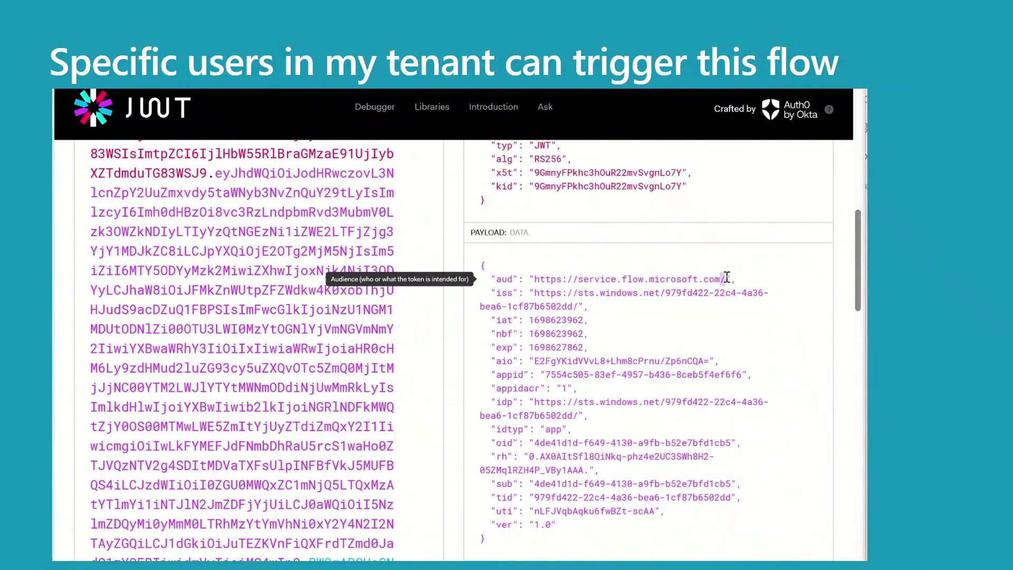